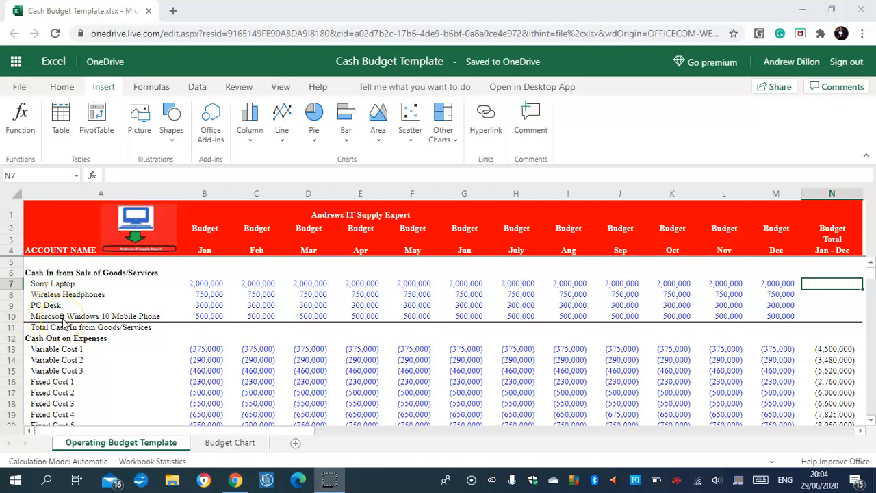
# Total the Sony Laptop months in N7 with =SUM(B7:M7) and fill the formula down through N10.
pyautogui.click(206, 328)
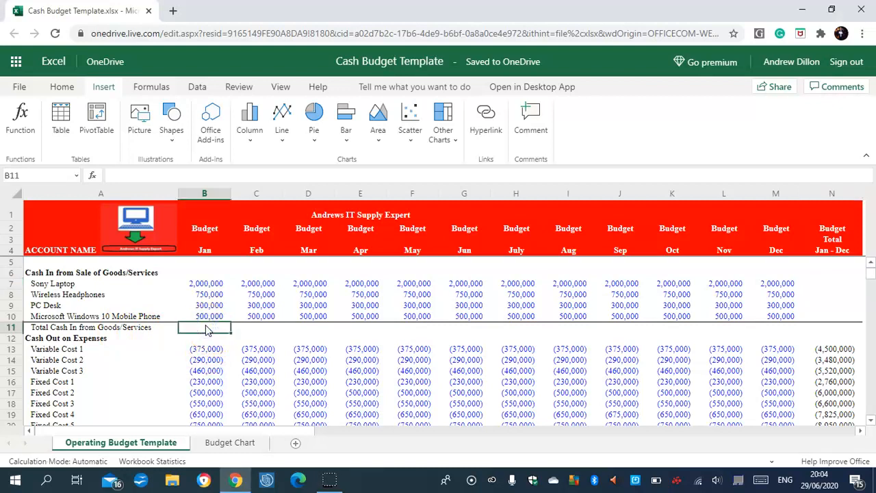
pyautogui.click(825, 282)
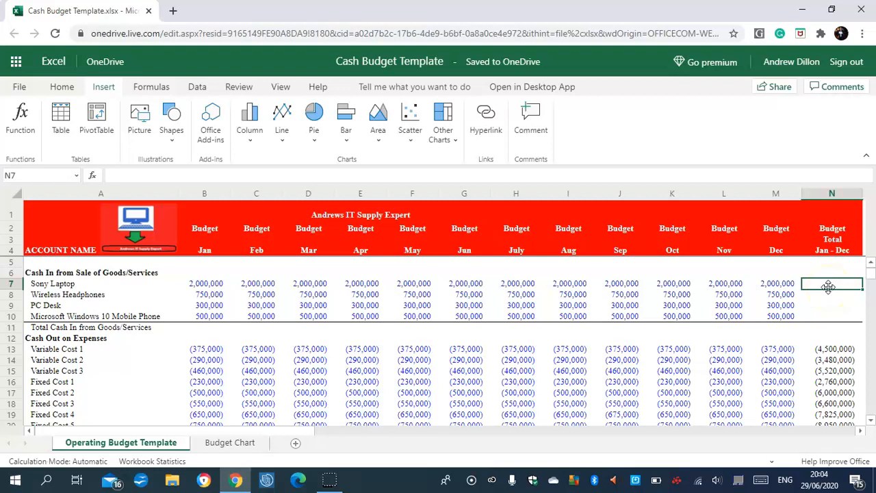
pyautogui.write('=S')
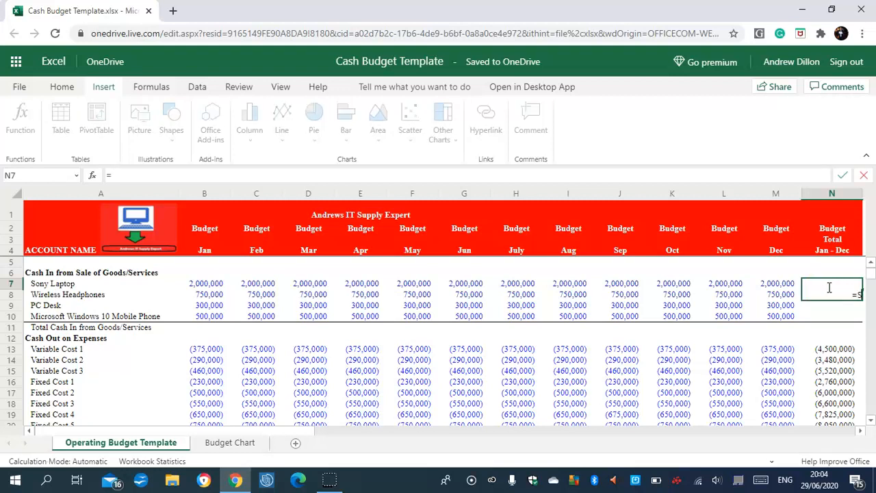
pyautogui.write('UM(B7:')
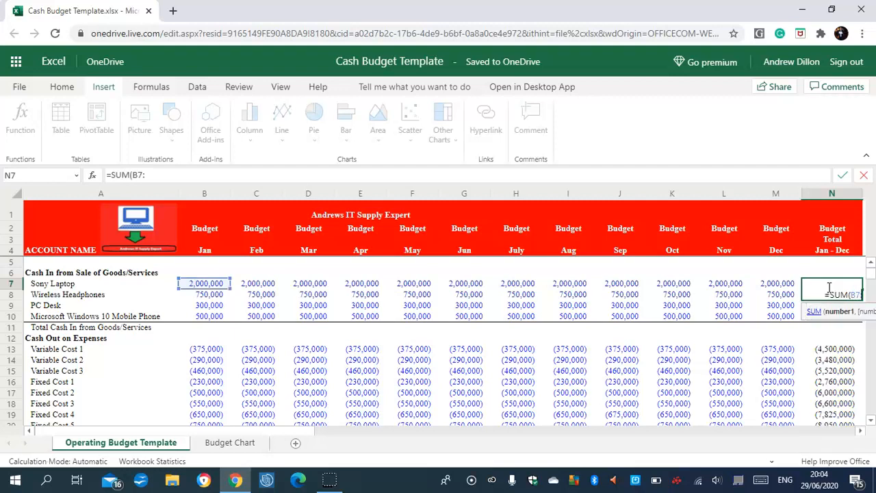
pyautogui.write('M7)')
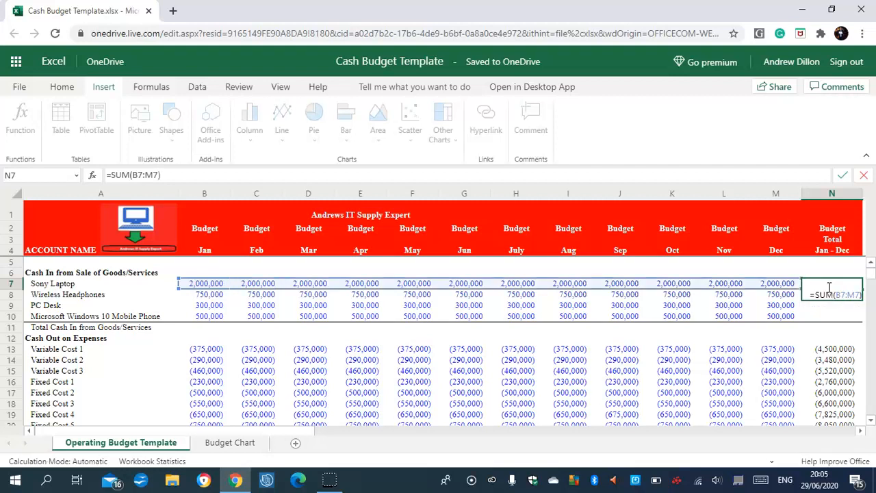
pyautogui.press('Return')
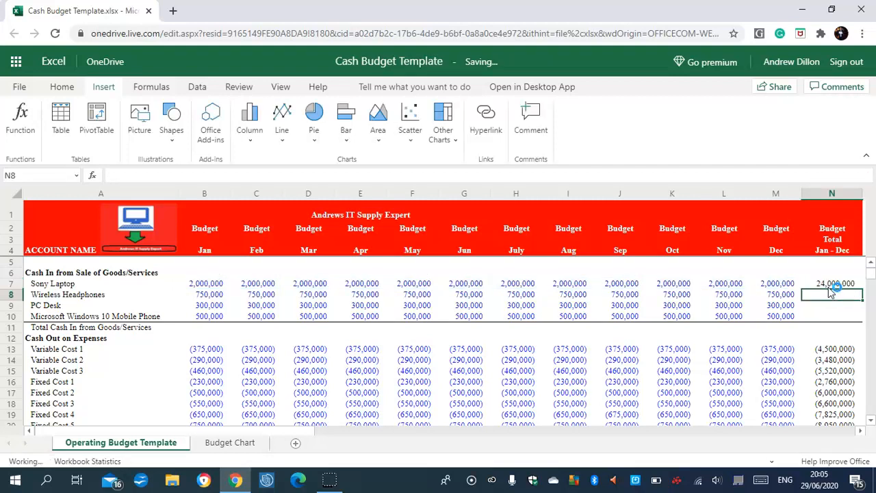
pyautogui.click(832, 285)
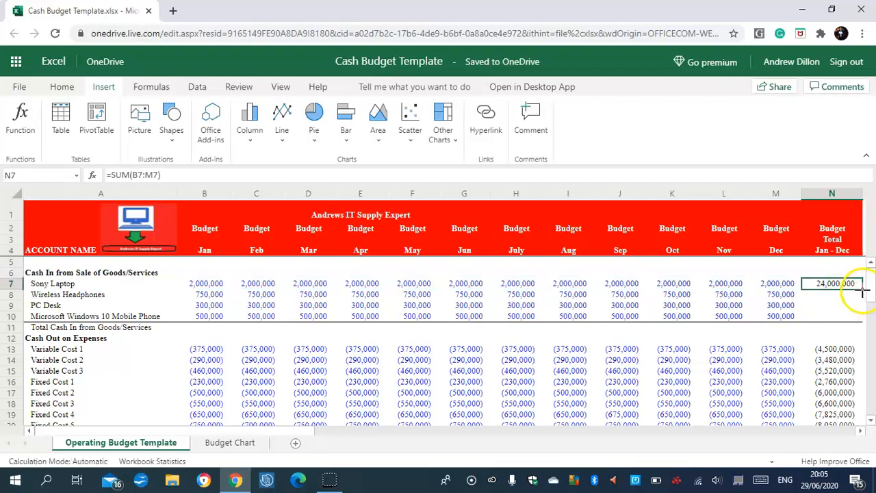
pyautogui.moveTo(861, 298); pyautogui.dragTo(855, 321)
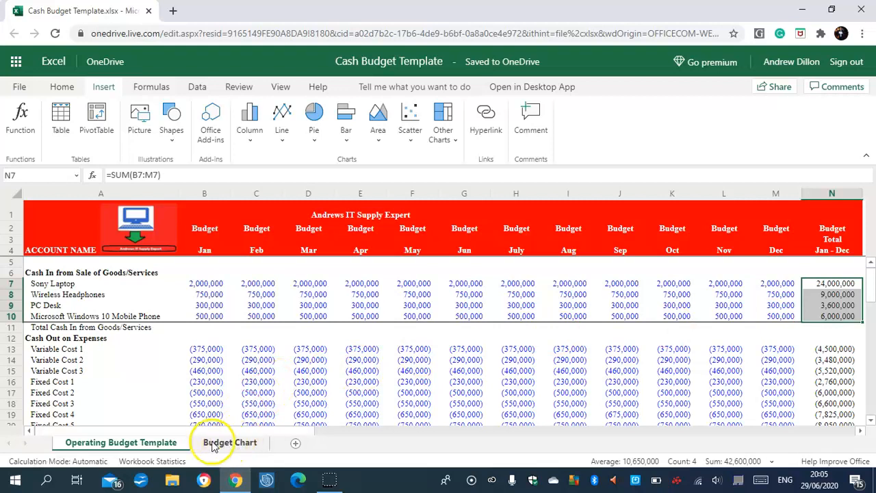
# Calculate Total Cash In from Goods/Services in B11 with =SUM(B7:B10) and fill it across through N11.
pyautogui.click(207, 329)
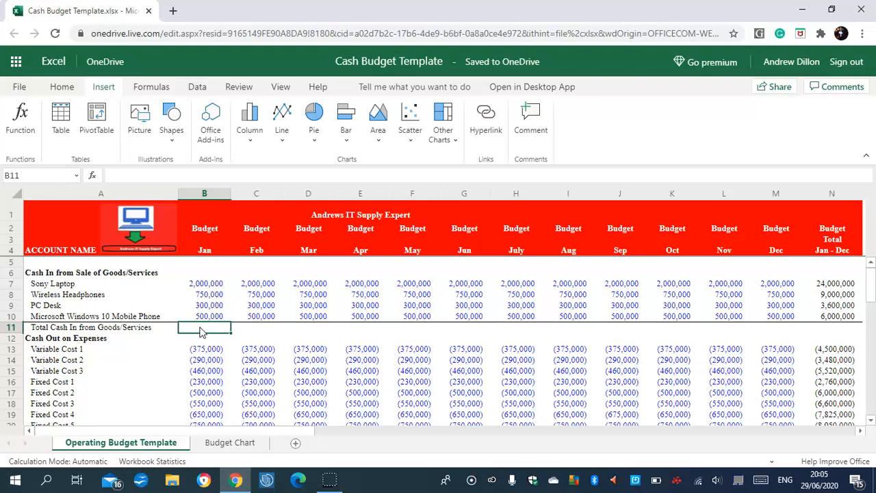
pyautogui.write('=SUM')
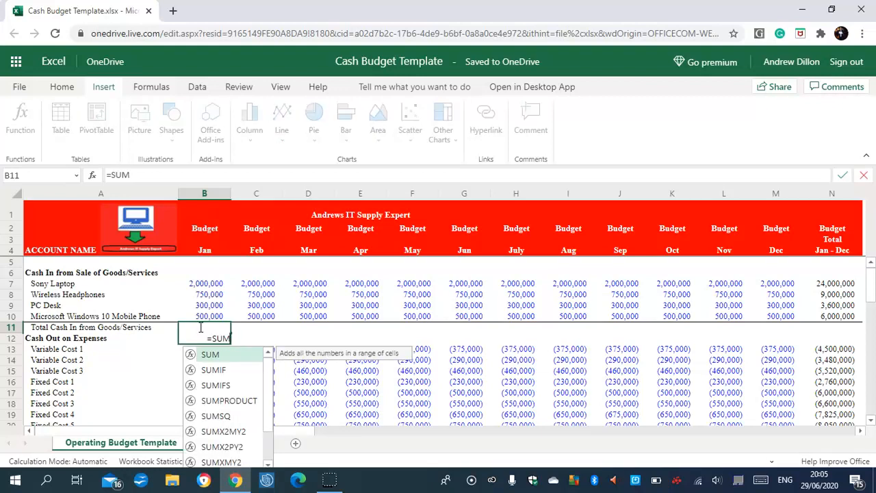
pyautogui.write('(')
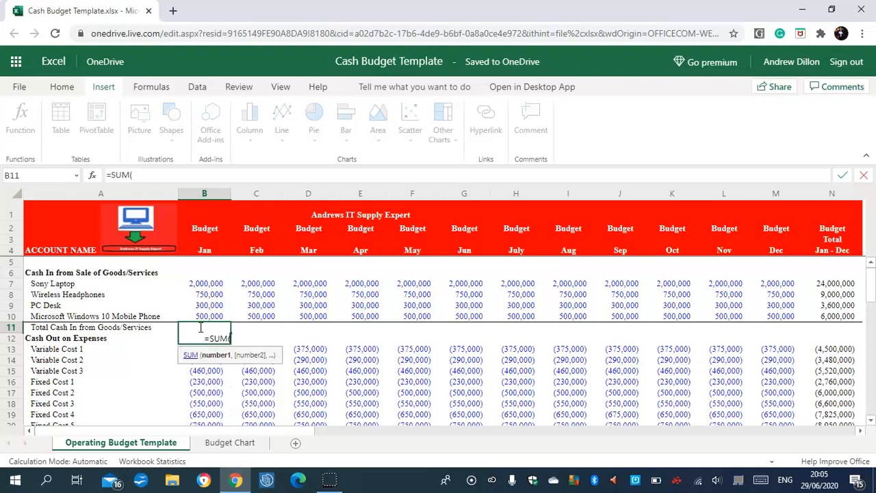
pyautogui.write('B7')
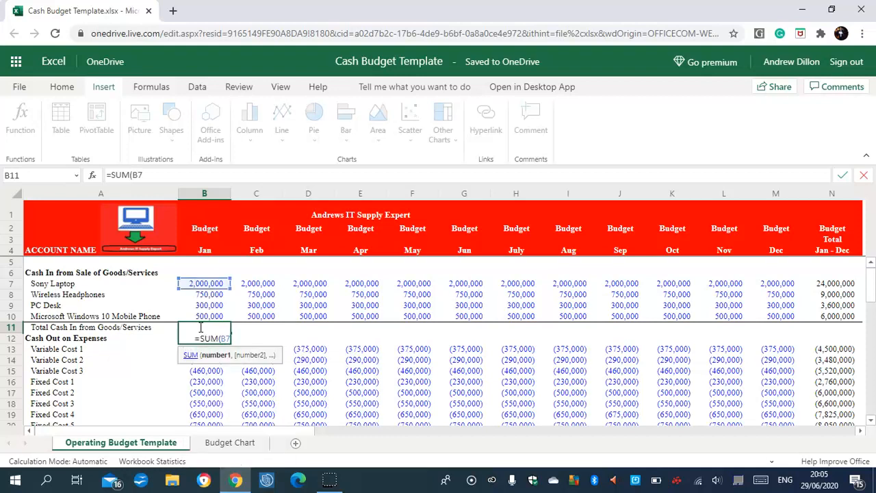
pyautogui.write(':B10)')
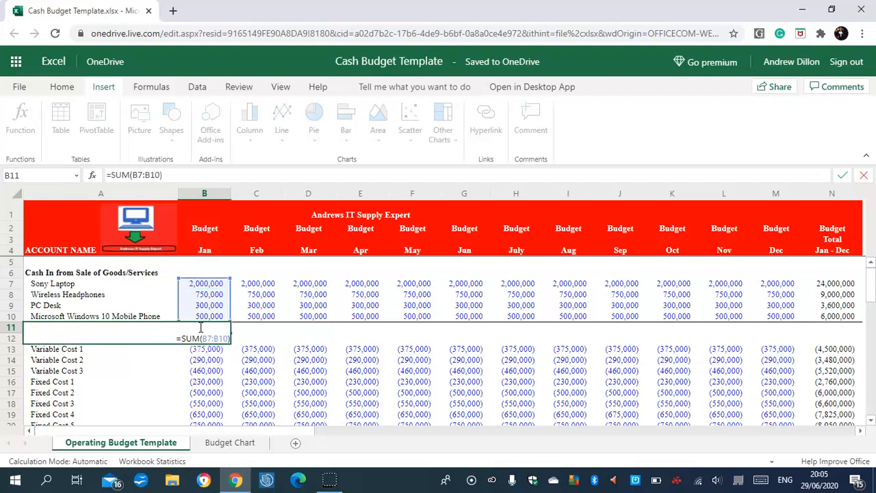
pyautogui.press('Return')
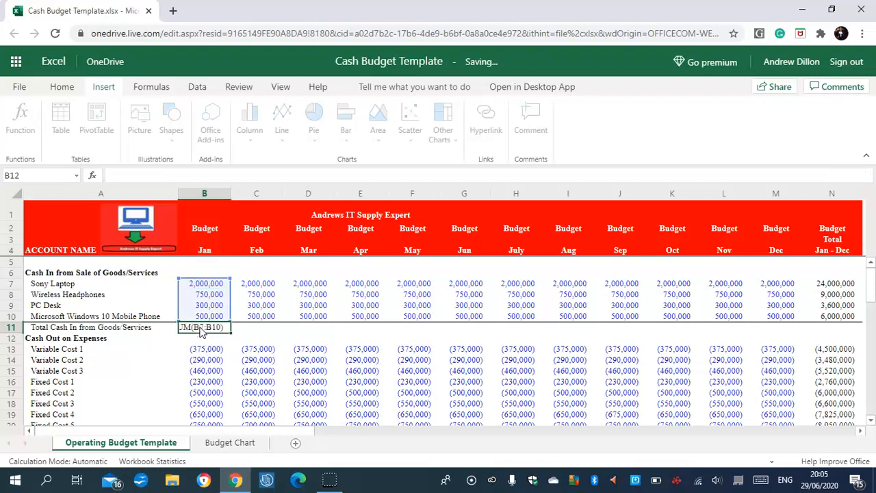
pyautogui.click(203, 328)
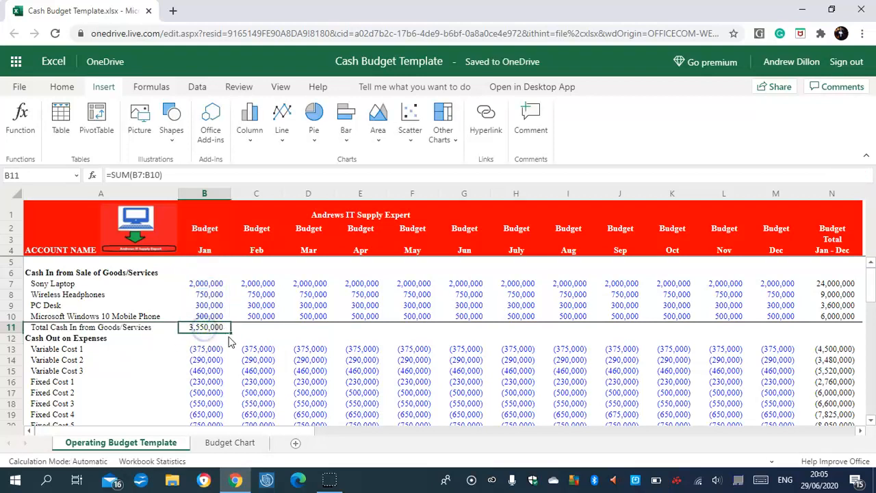
pyautogui.moveTo(231, 332); pyautogui.dragTo(828, 336)
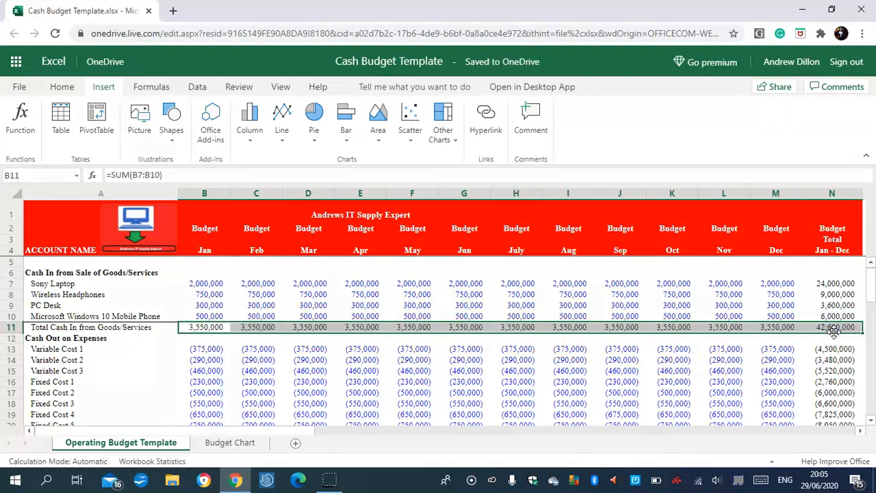
pyautogui.click(835, 329)
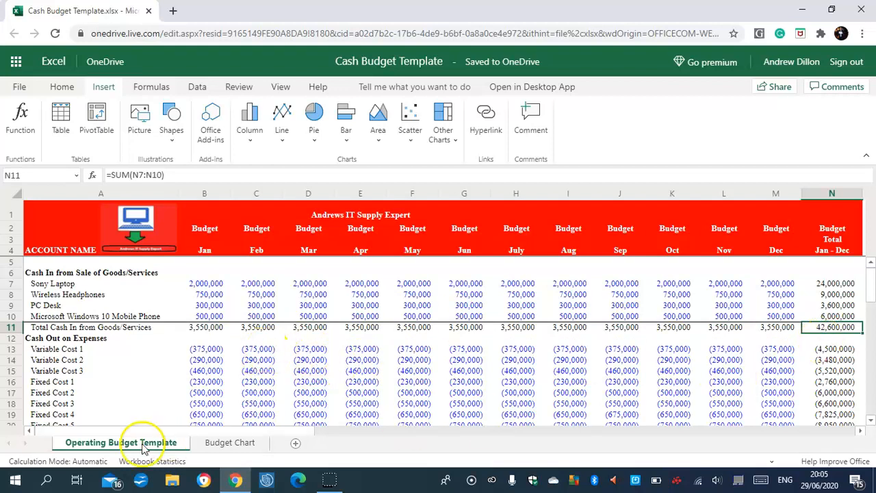
# Calculate Total Cash Out on Expenses in B21 with =SUM(B13:B20) and fill it across through N21.
pyautogui.scroll(-4, 872, 303)
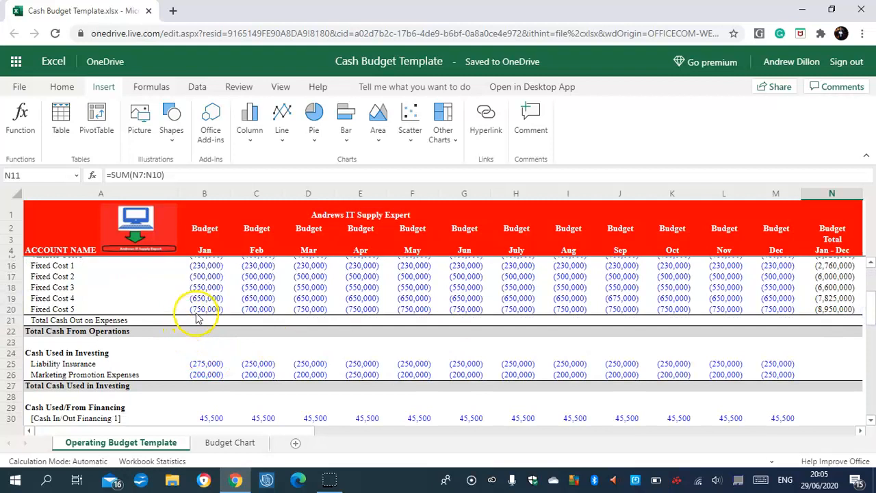
pyautogui.click(197, 309)
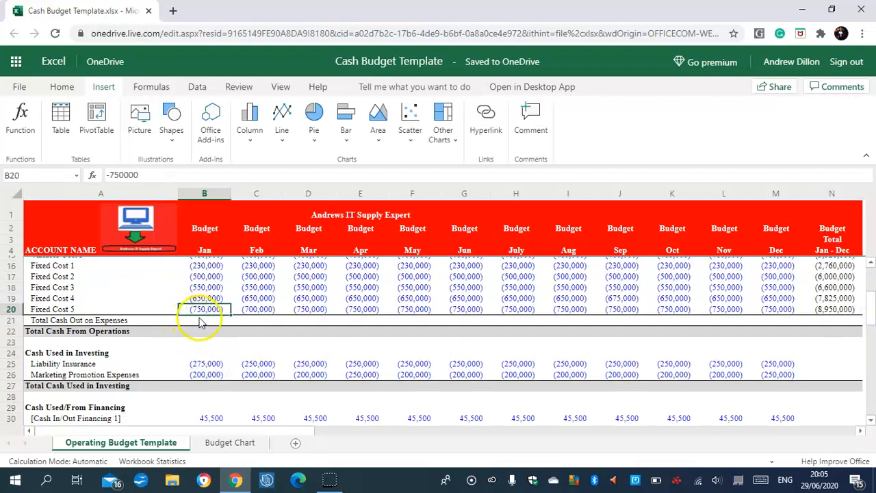
pyautogui.click(197, 320)
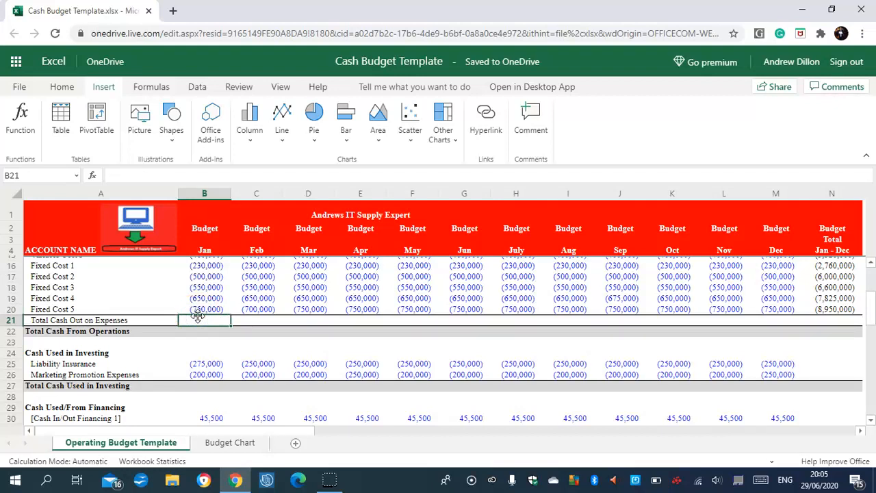
pyautogui.write('=SUM')
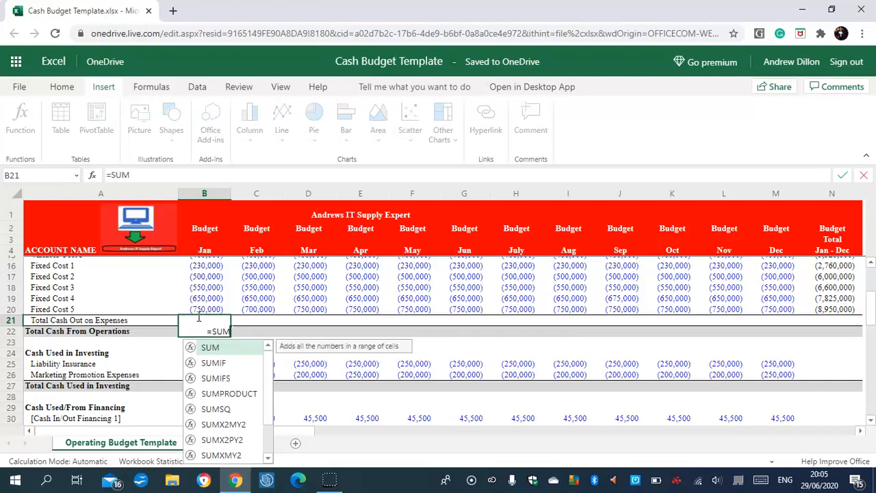
pyautogui.write('(B1')
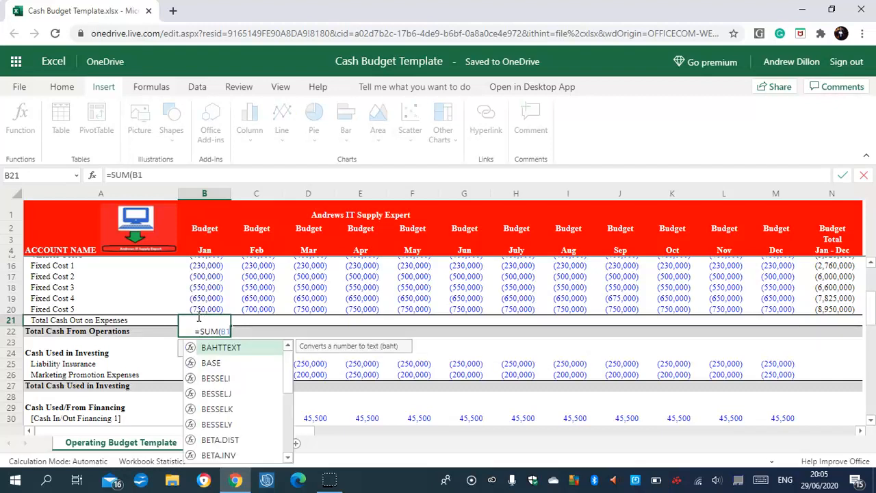
pyautogui.write('3:B20)')
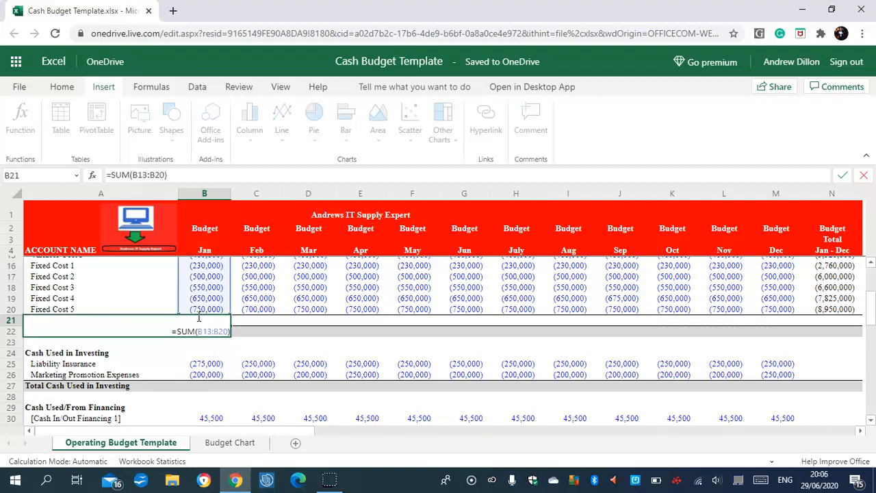
pyautogui.press('Return')
pyautogui.click(208, 320)
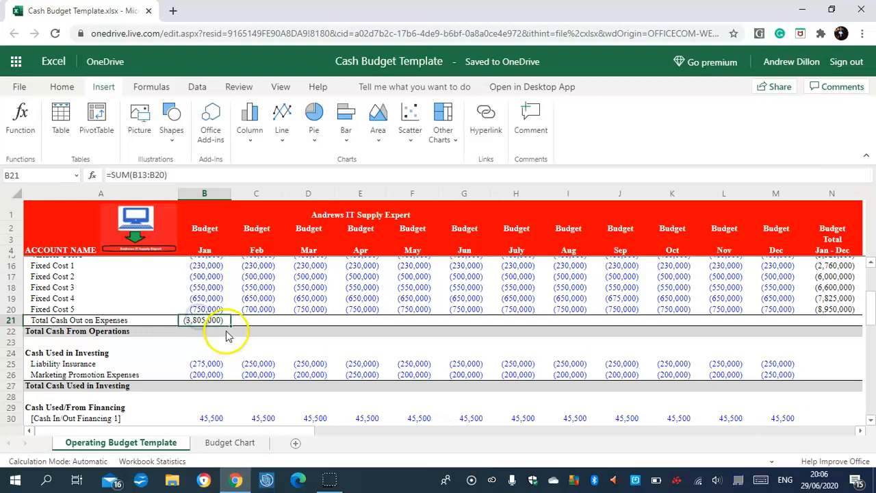
pyautogui.moveTo(230, 323); pyautogui.dragTo(831, 325)
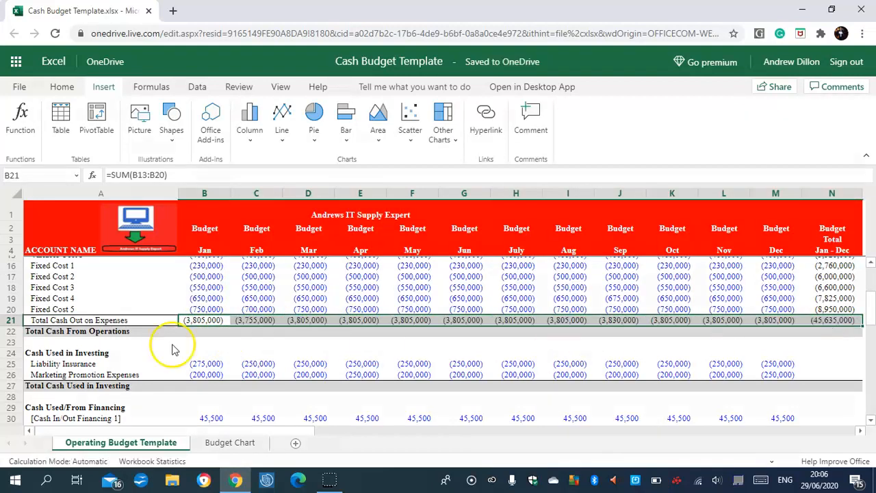
# Calculate Total Cash From Operations in B22 with =B11+B21 and fill it across through N22.
pyautogui.click(199, 332)
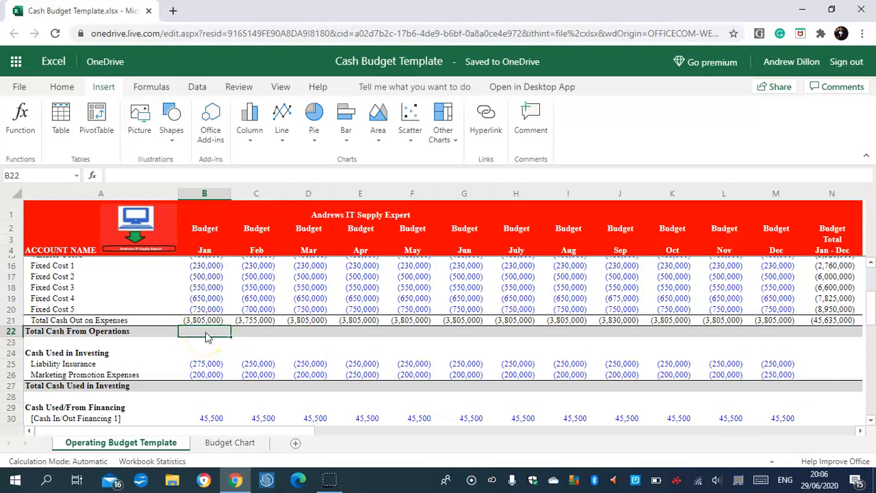
pyautogui.write('=B11')
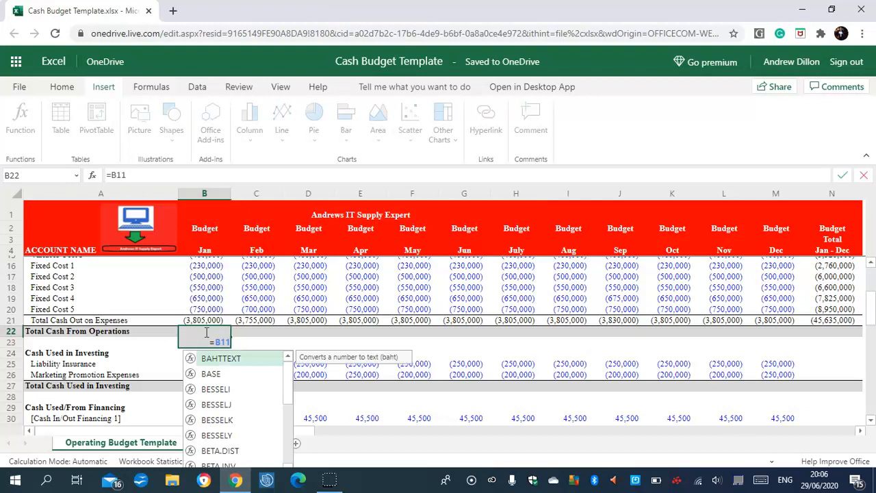
pyautogui.write('+')
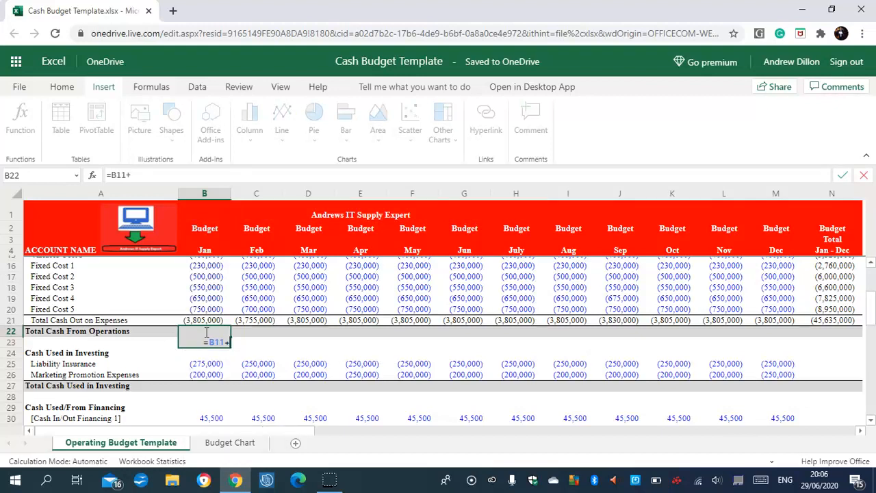
pyautogui.write('B21')
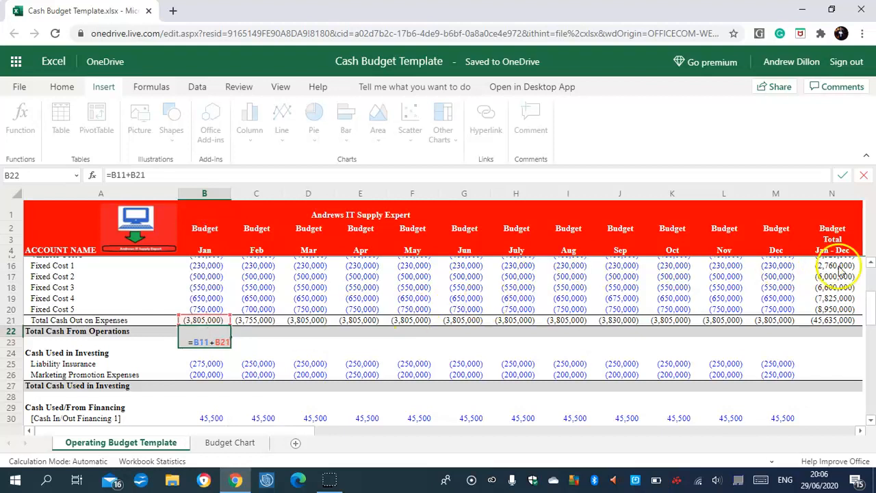
pyautogui.moveTo(872, 310)
pyautogui.mouseDown()
pyautogui.moveTo(871, 291)
pyautogui.moveTo(872, 310)
pyautogui.mouseUp()
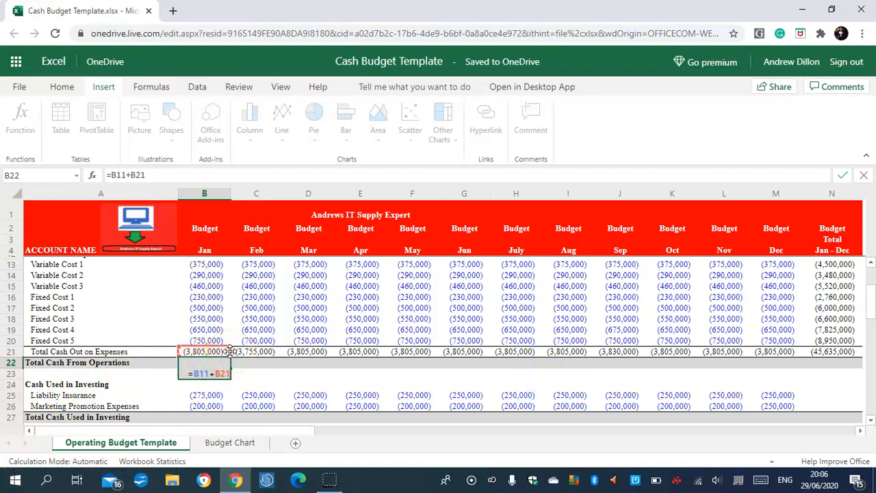
pyautogui.press('Return')
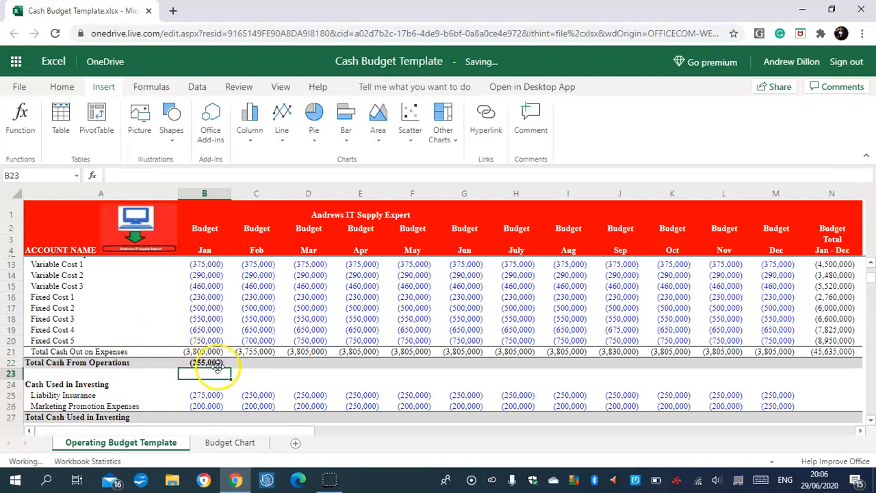
pyautogui.click(210, 363)
pyautogui.moveTo(231, 366); pyautogui.dragTo(817, 362)
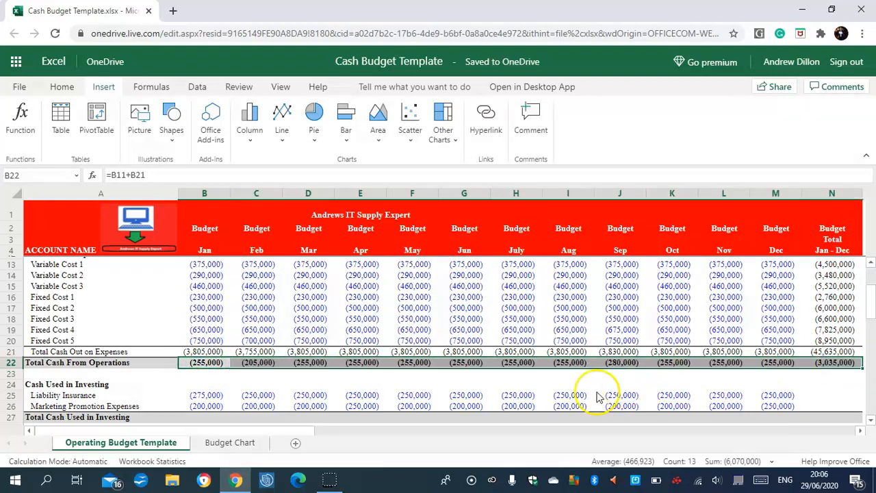
# Total the Liability Insurance months in N25 with =SUM(B25:M25) and fill the formula down to N26.
pyautogui.scroll(-2, 871, 305)
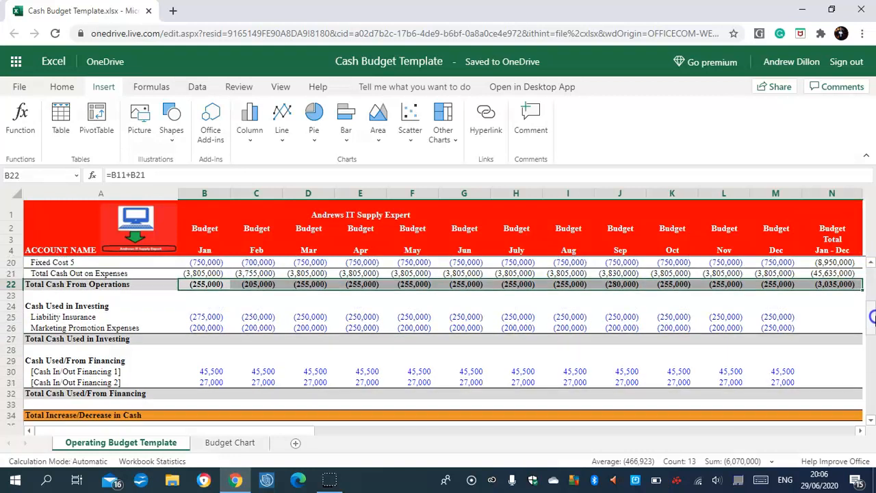
pyautogui.click(826, 312)
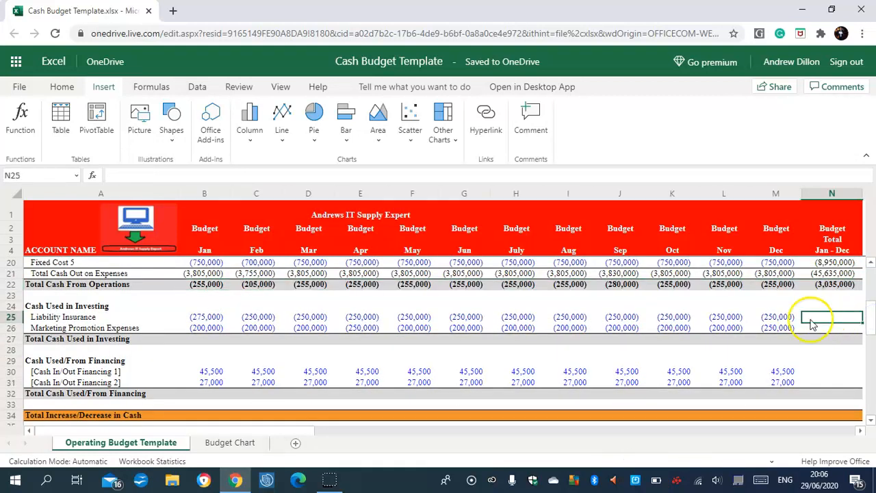
pyautogui.write('=')
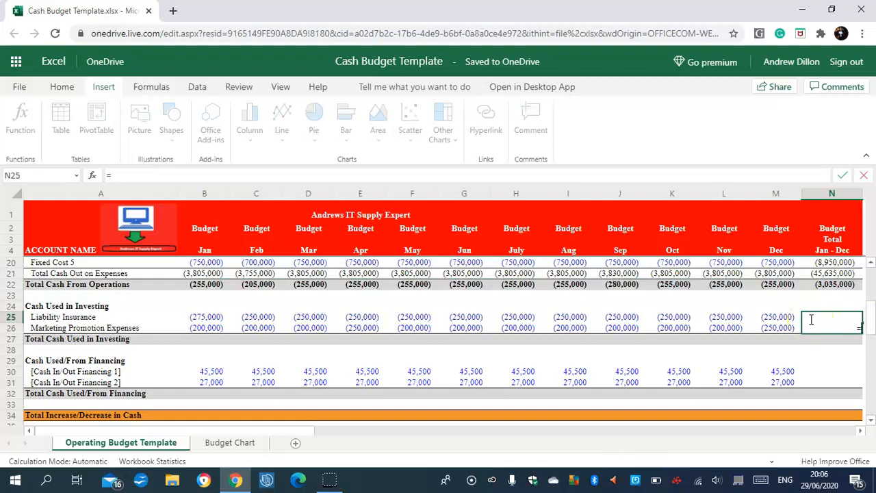
pyautogui.write('SUM')
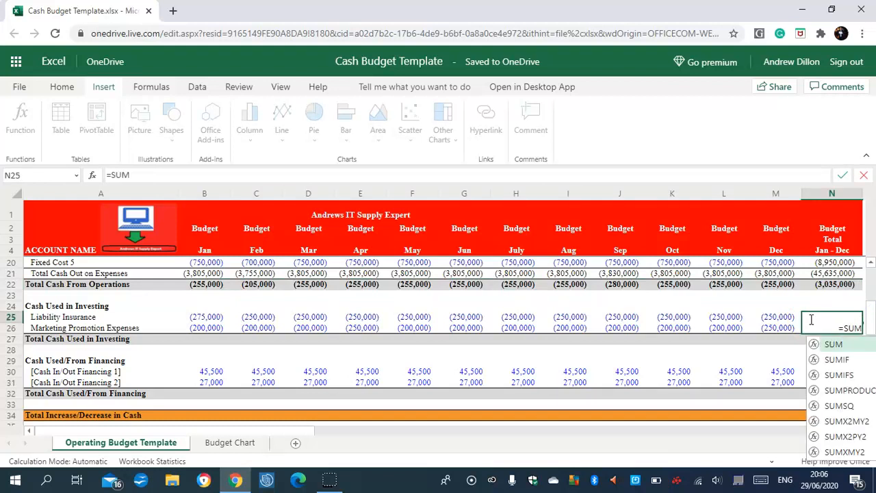
pyautogui.write('(')
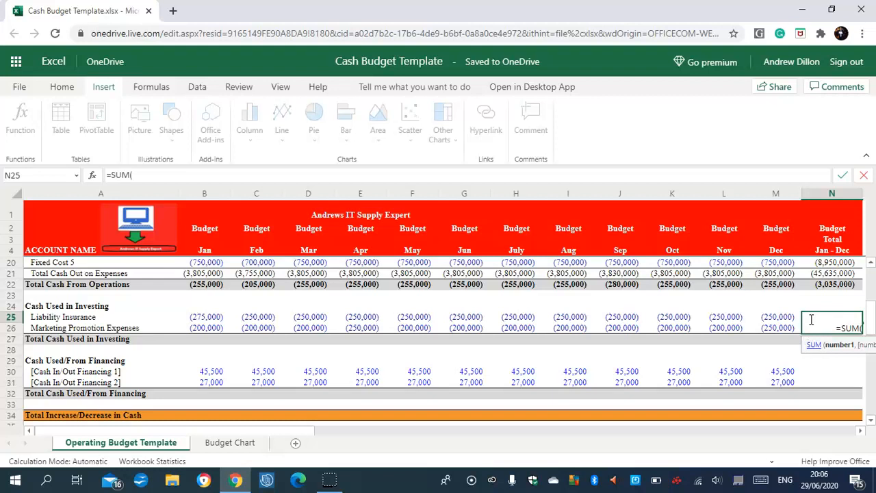
pyautogui.write('B2')
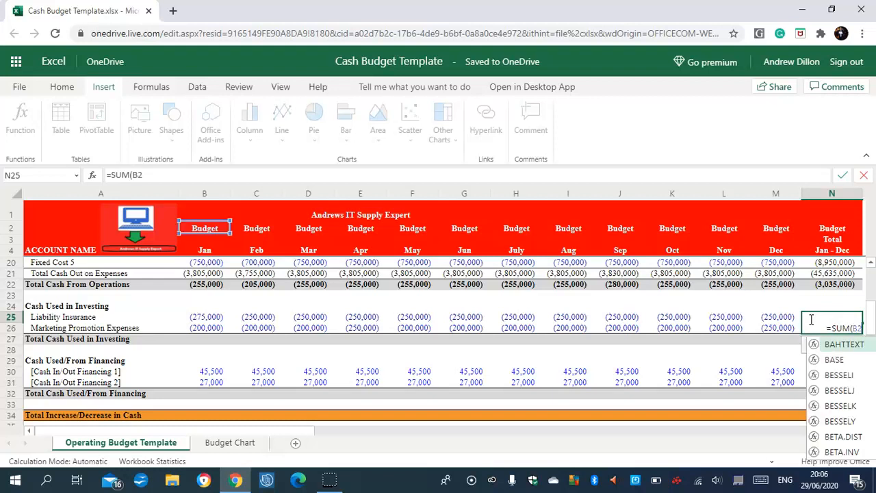
pyautogui.write('5')
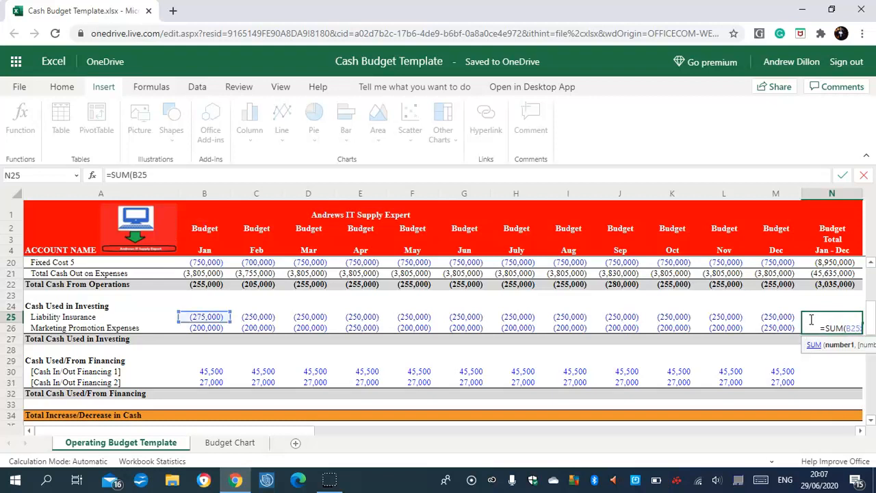
pyautogui.write(':M25)')
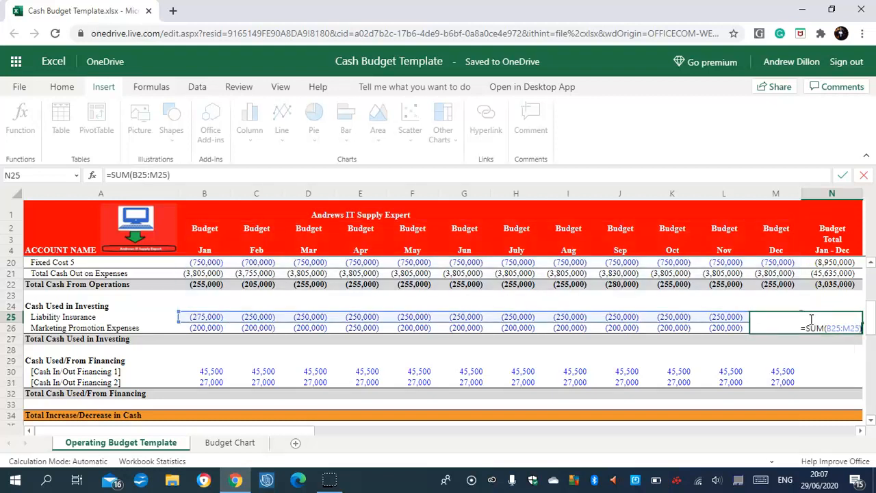
pyautogui.press('Return')
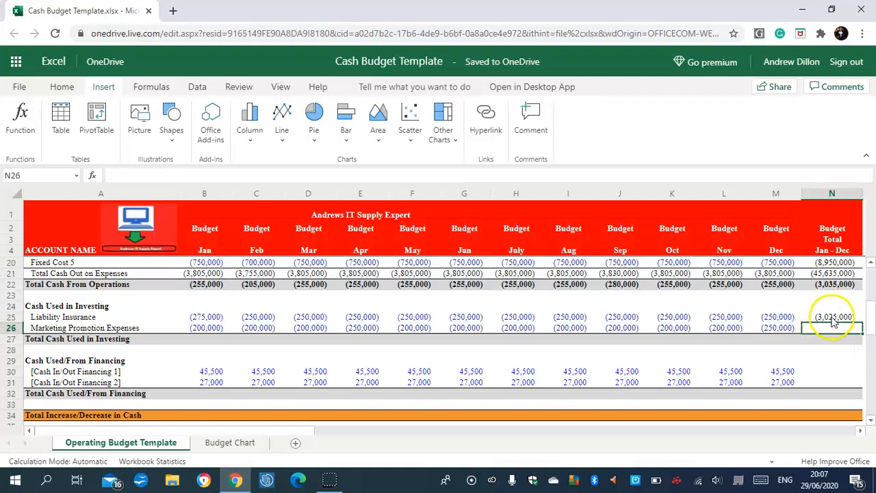
pyautogui.click(832, 321)
pyautogui.moveTo(861, 325); pyautogui.dragTo(854, 328)
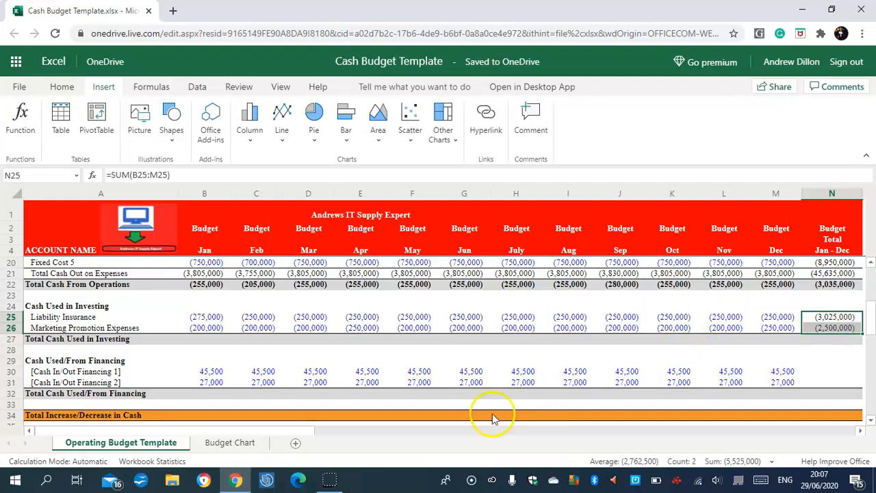
# Calculate Total Cash Used in Investing in B27 with =SUM(B25:B26) and fill it across through N27.
pyautogui.click(204, 339)
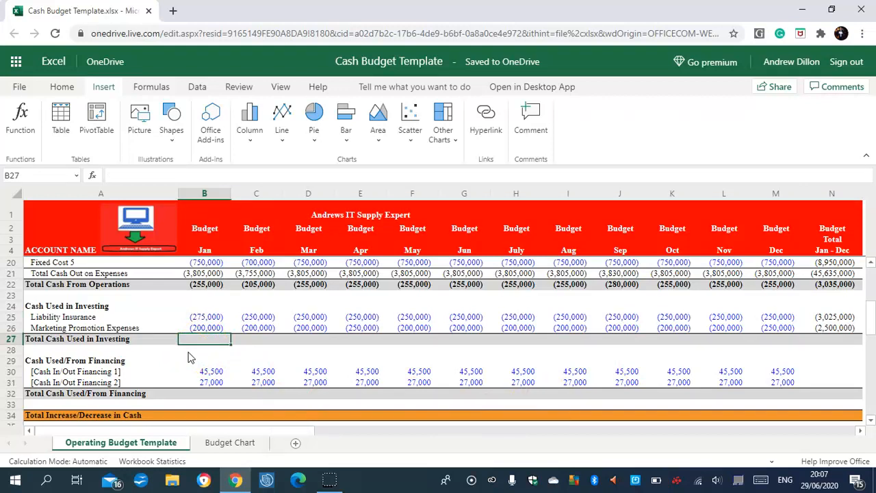
pyautogui.write('=SUM')
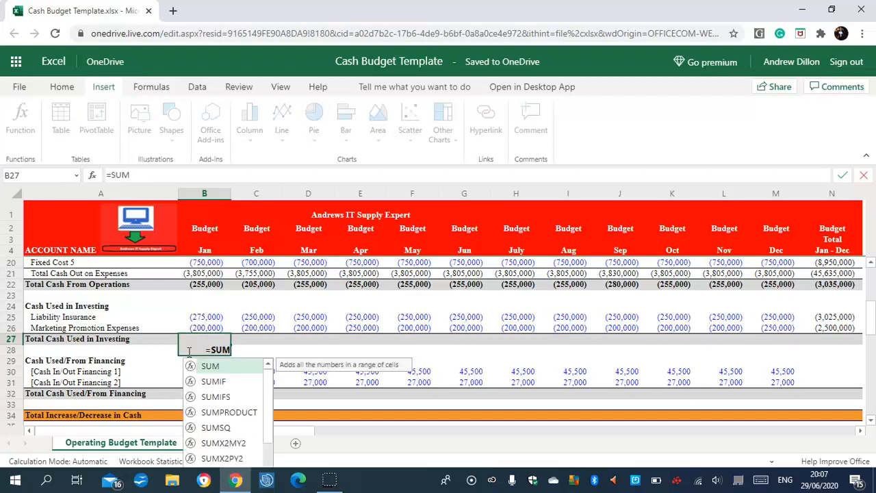
pyautogui.write('(')
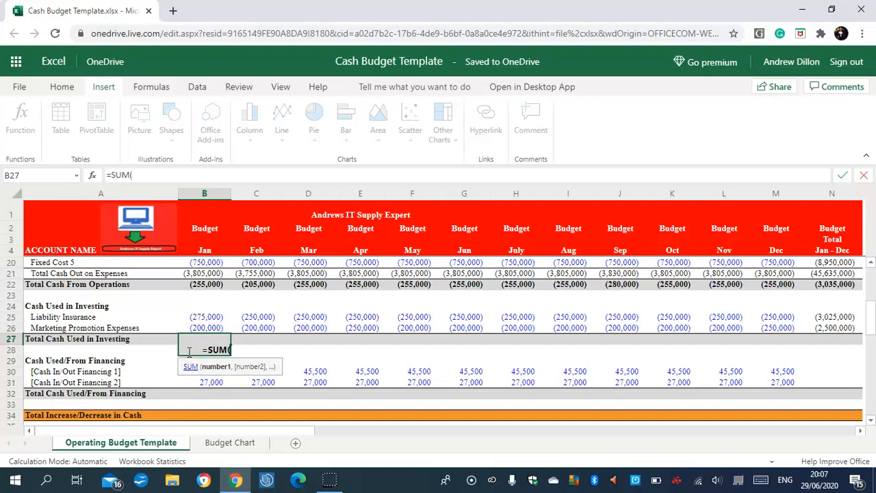
pyautogui.write('B25')
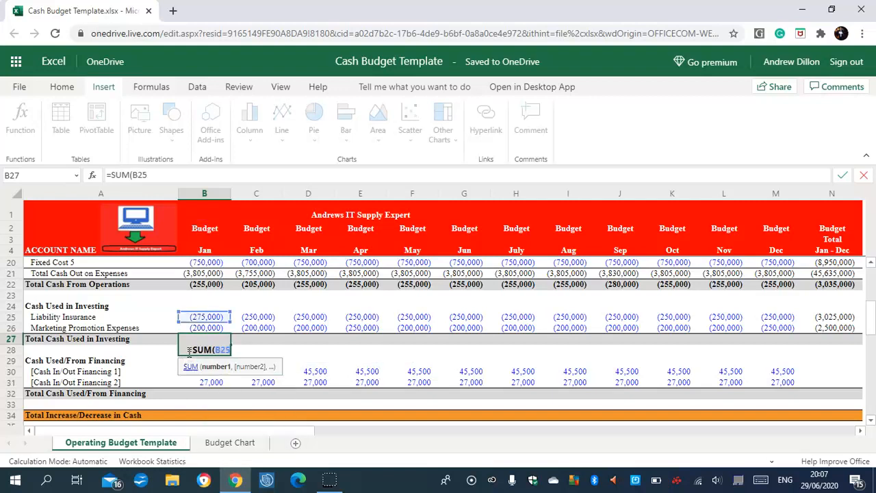
pyautogui.write(':B26')
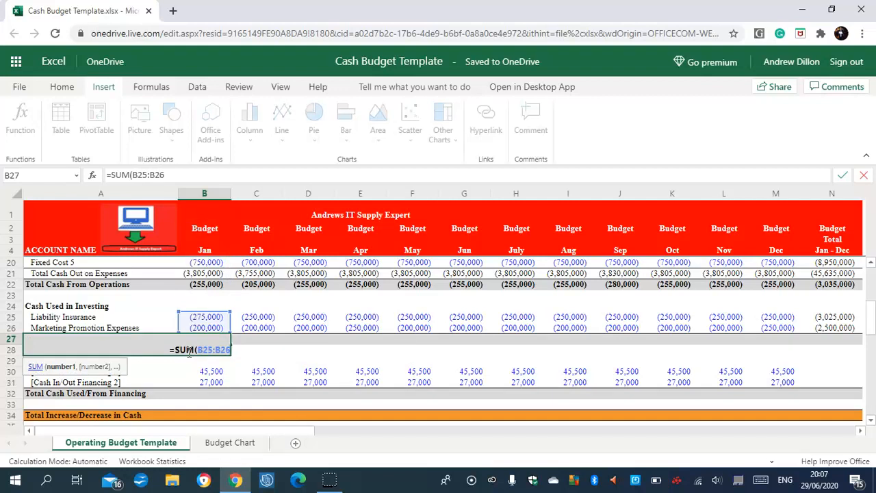
pyautogui.write(')')
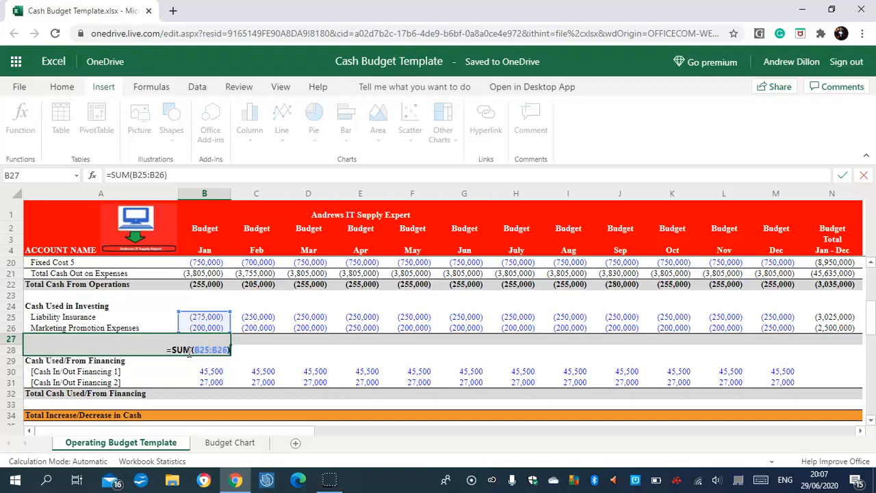
pyautogui.press('Return')
pyautogui.click(205, 340)
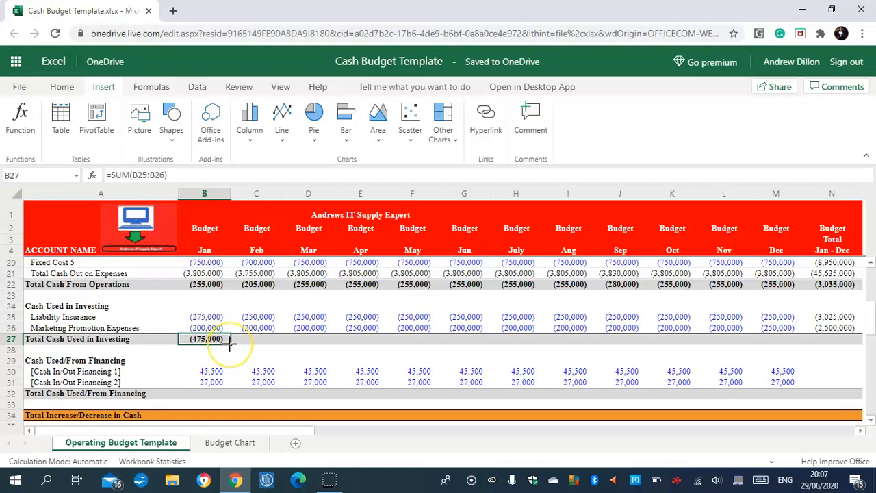
pyautogui.moveTo(231, 344); pyautogui.dragTo(842, 338)
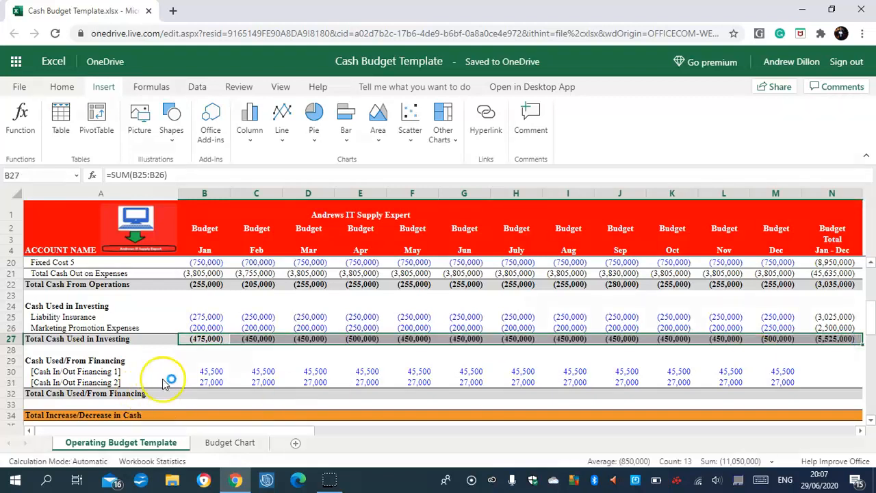
# Total the [Cash In/Out Financing 1] months in N30 with =SUM(B30:M30) and fill the formula down to N31.
pyautogui.click(815, 367)
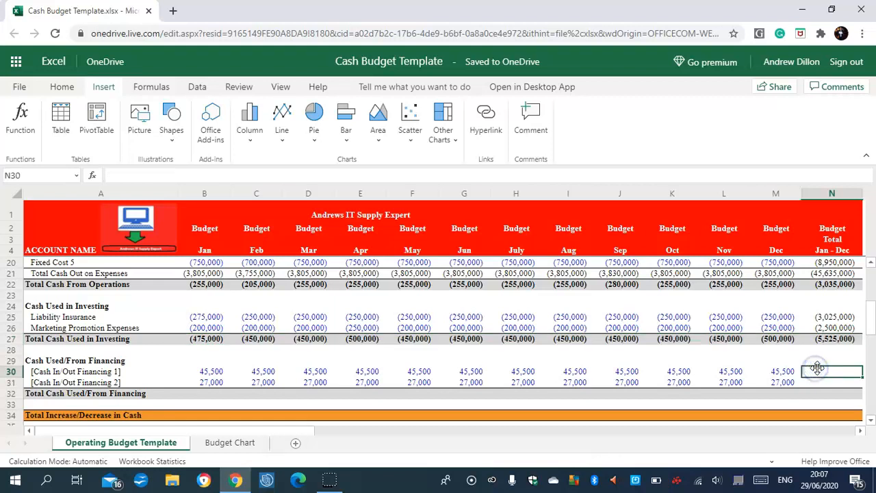
pyautogui.write('=')
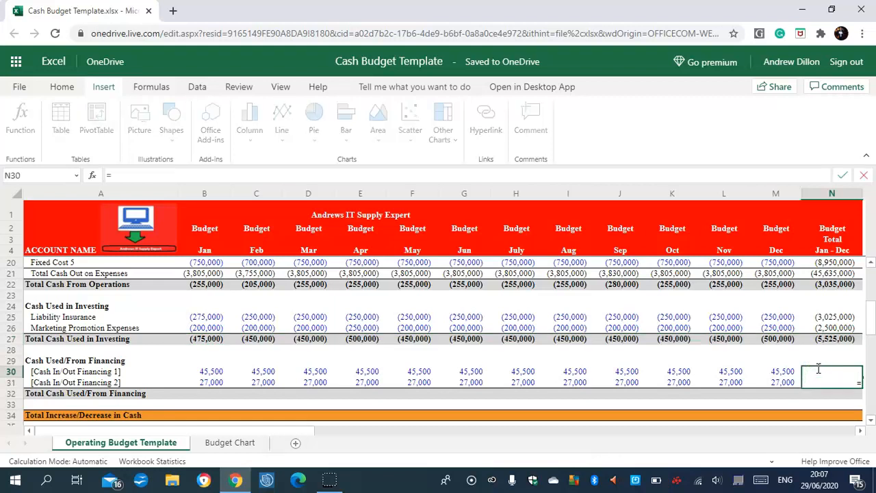
pyautogui.write('SUM')
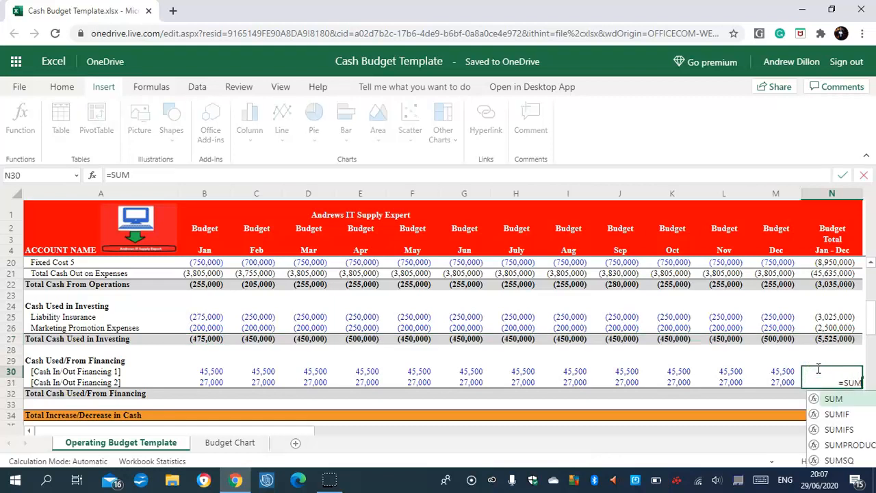
pyautogui.write('(B30:M')
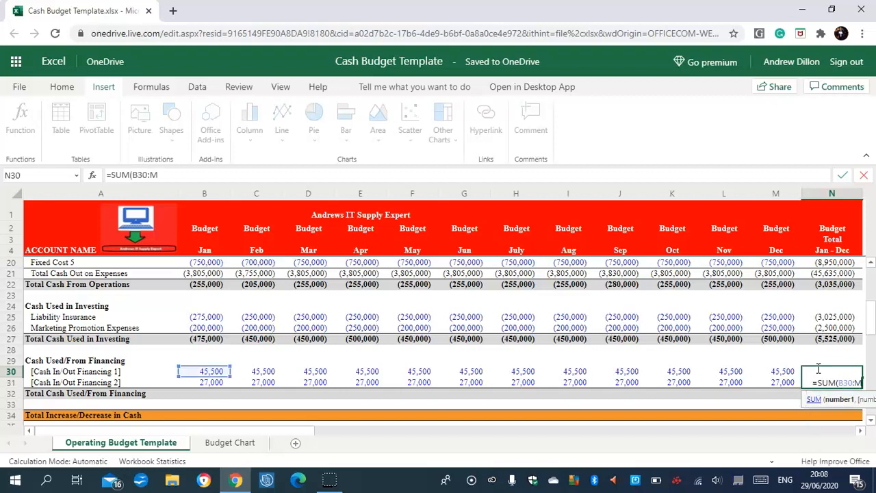
pyautogui.write('30')
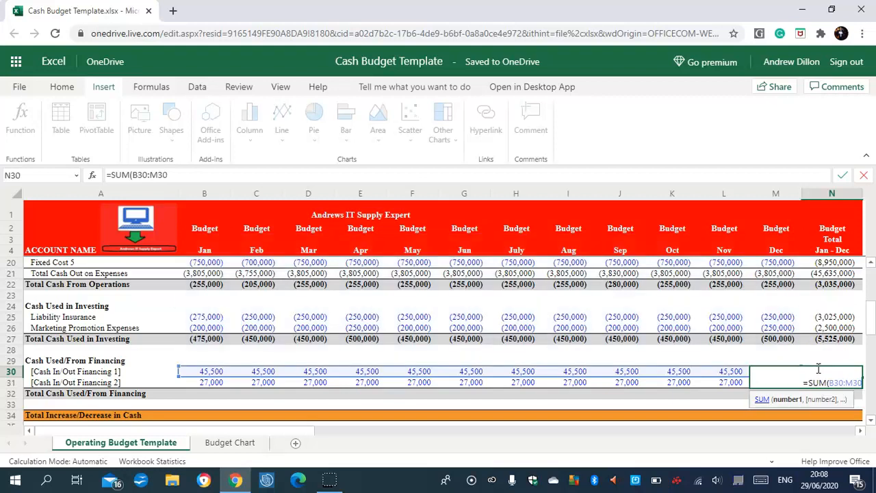
pyautogui.write(')')
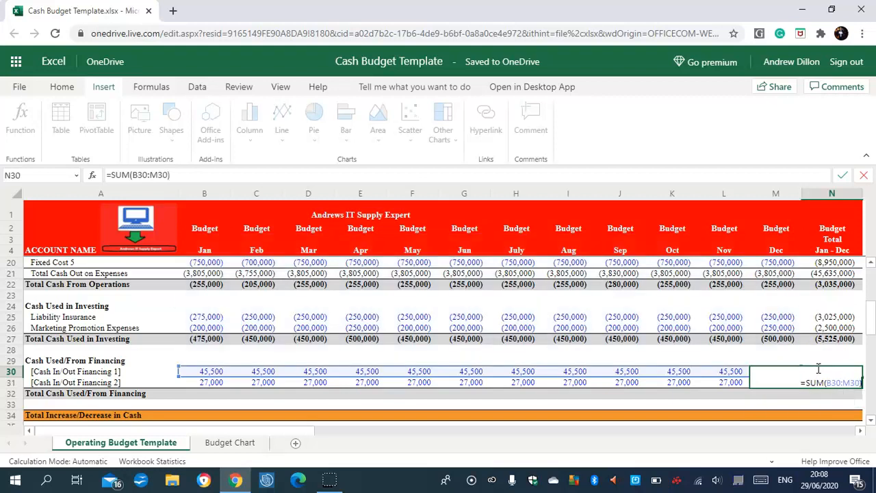
pyautogui.press('Return')
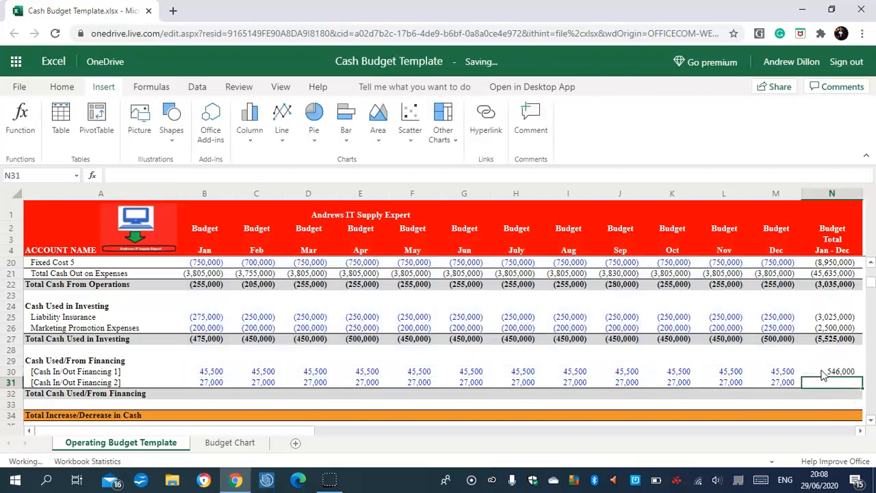
pyautogui.click(830, 372)
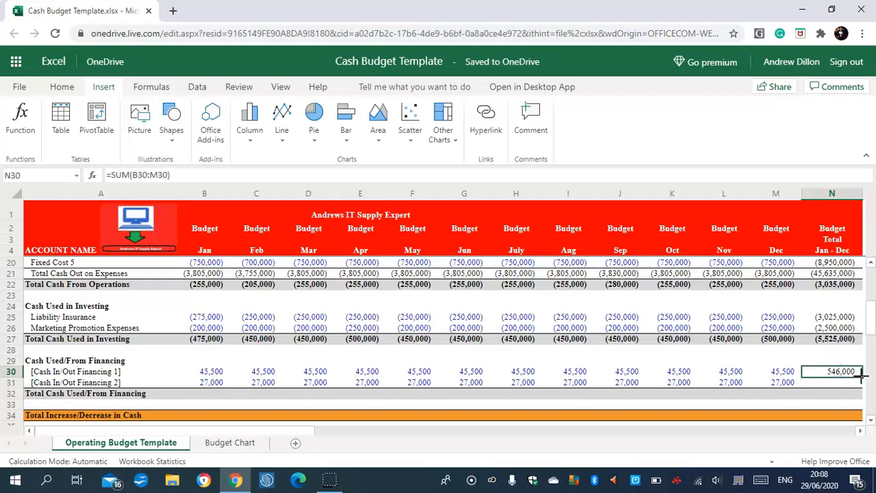
pyautogui.moveTo(863, 377); pyautogui.dragTo(861, 383)
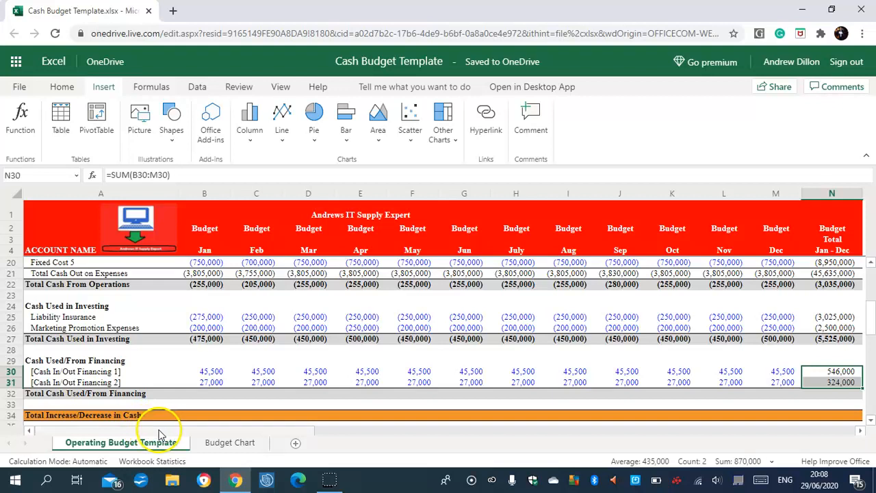
# Calculate Total Cash Used/From Financing in B32 with =SUM(B30:B31) and fill it across through N32.
pyautogui.moveTo(179, 434); pyautogui.dragTo(129, 429)
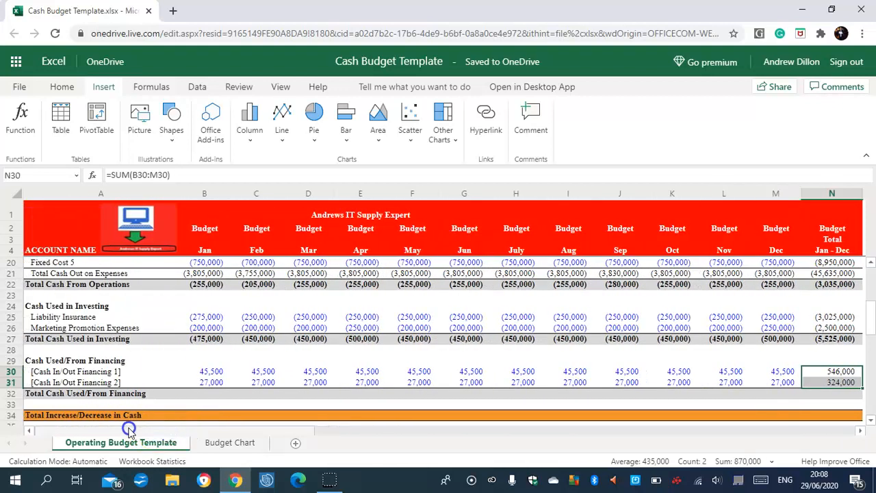
pyautogui.click(203, 394)
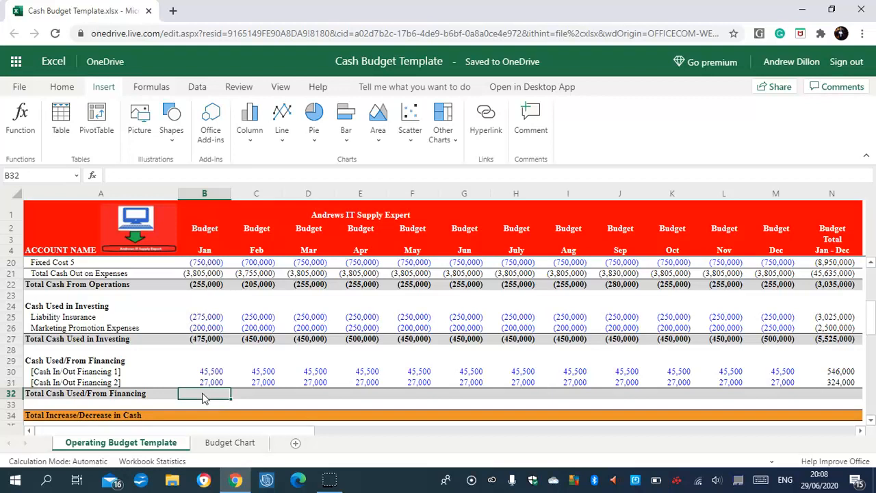
pyautogui.write('=SUM')
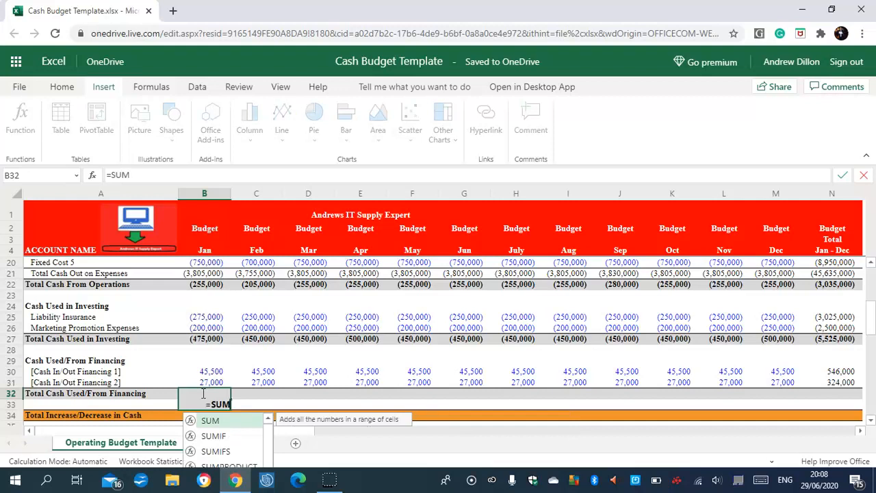
pyautogui.write('(B')
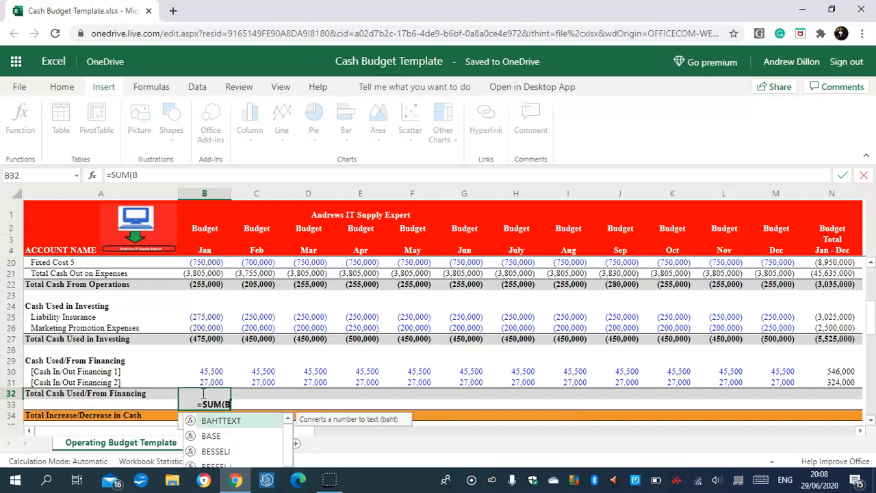
pyautogui.write('30:')
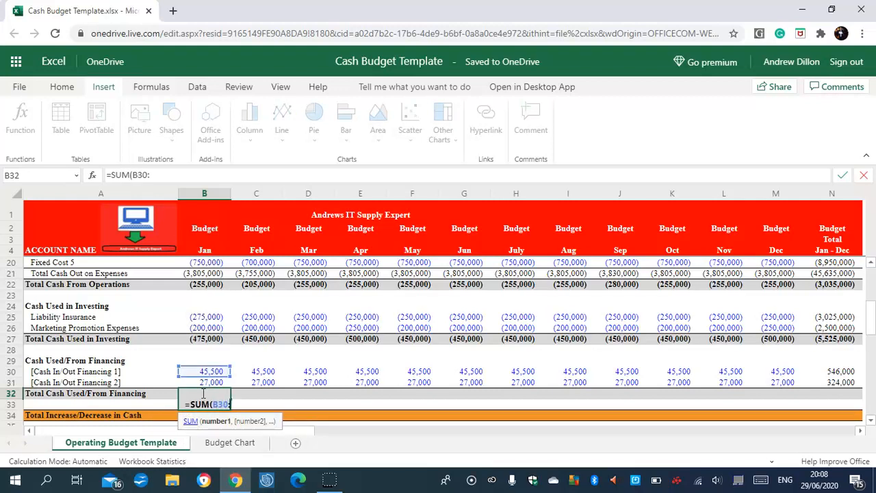
pyautogui.write('B31)')
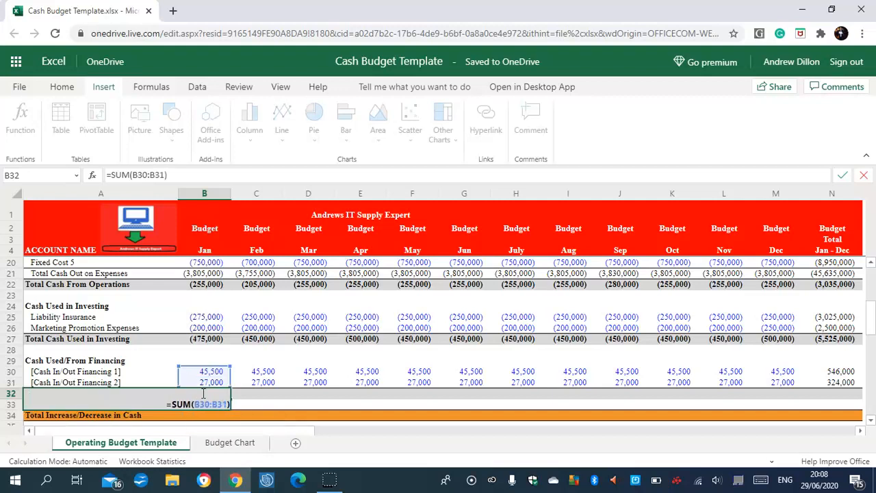
pyautogui.press('Return')
pyautogui.click(206, 395)
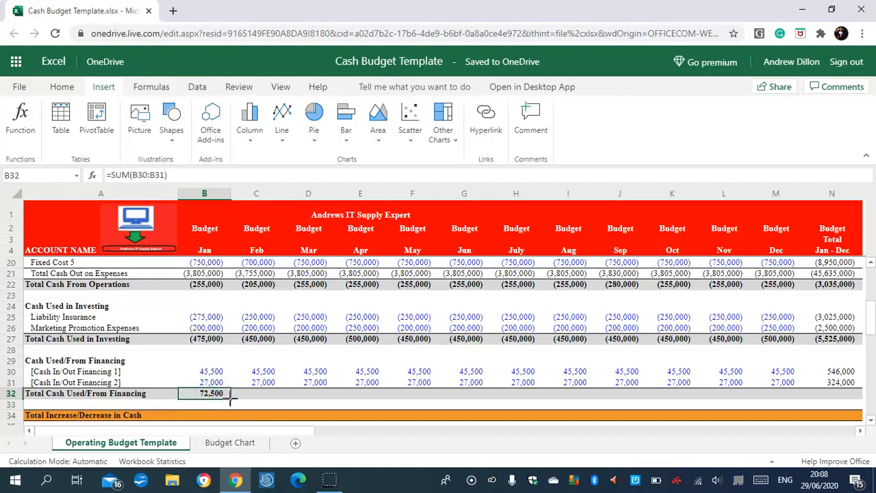
pyautogui.moveTo(231, 398); pyautogui.dragTo(855, 394)
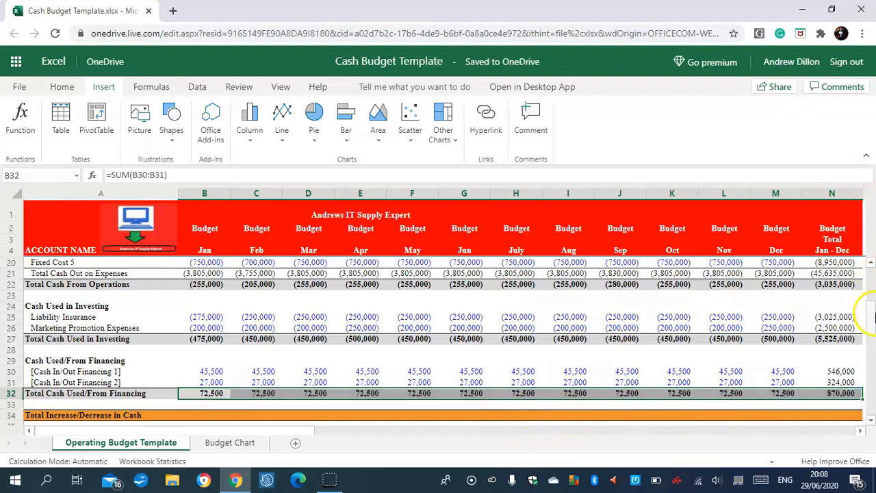
# Calculate the January Total Increase/Decrease in Cash in B34 with the formula =B22+B27+B32.
pyautogui.scroll(-3, 859, 294)
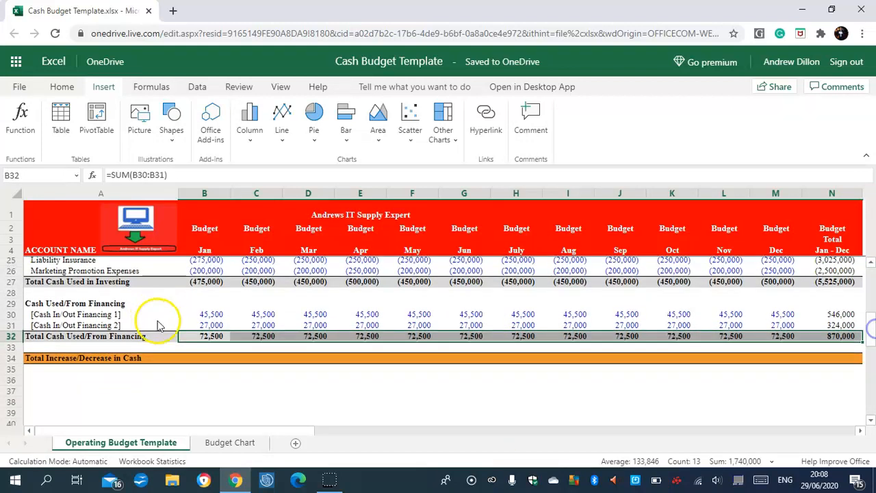
pyautogui.click(205, 358)
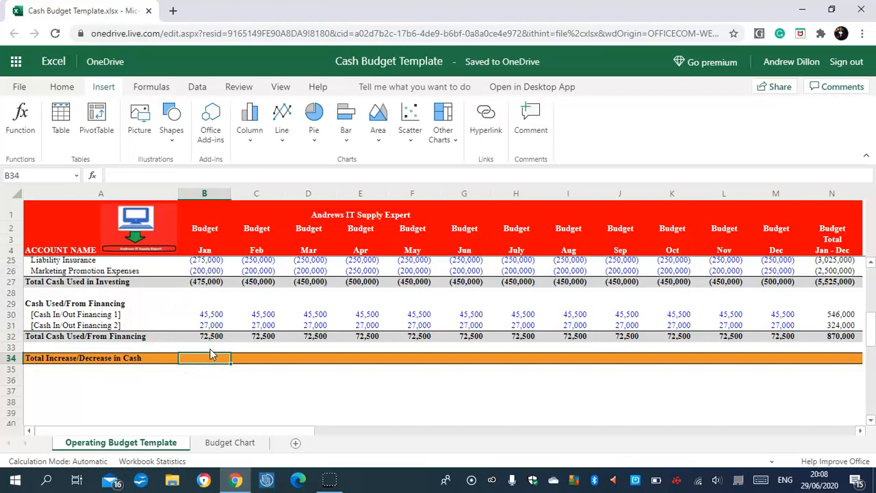
pyautogui.click(209, 362)
pyautogui.write('=')
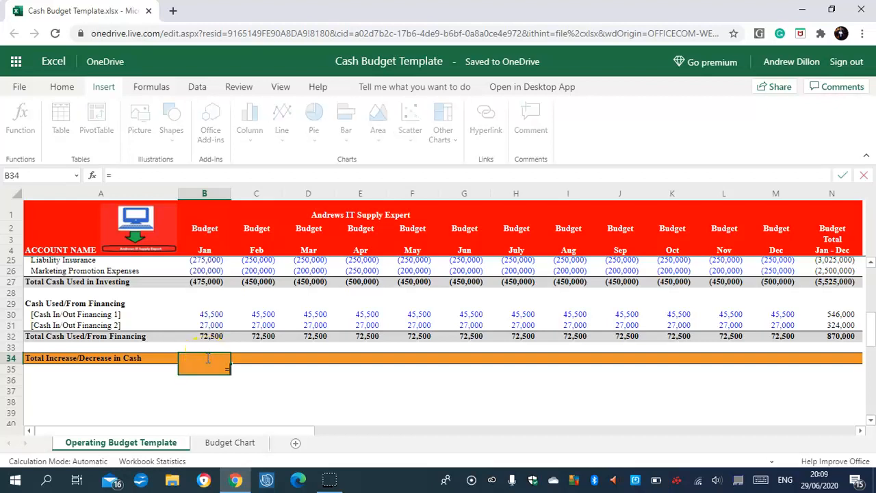
pyautogui.write('B')
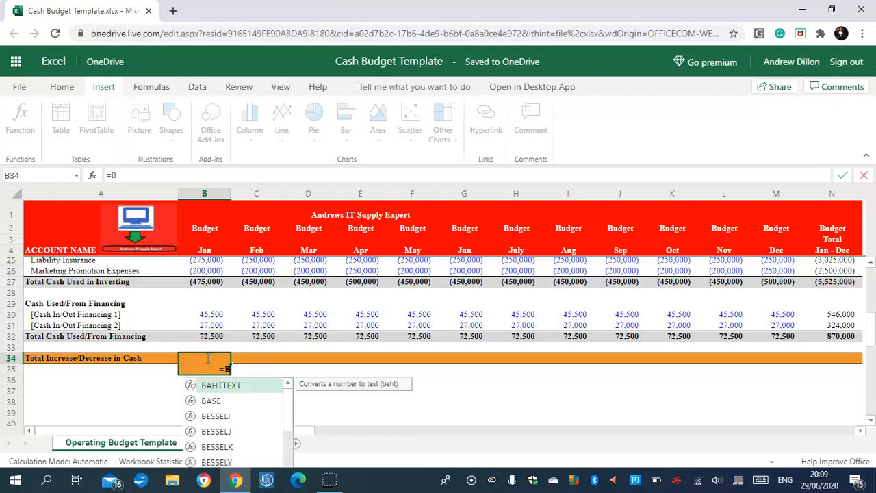
pyautogui.write('22+')
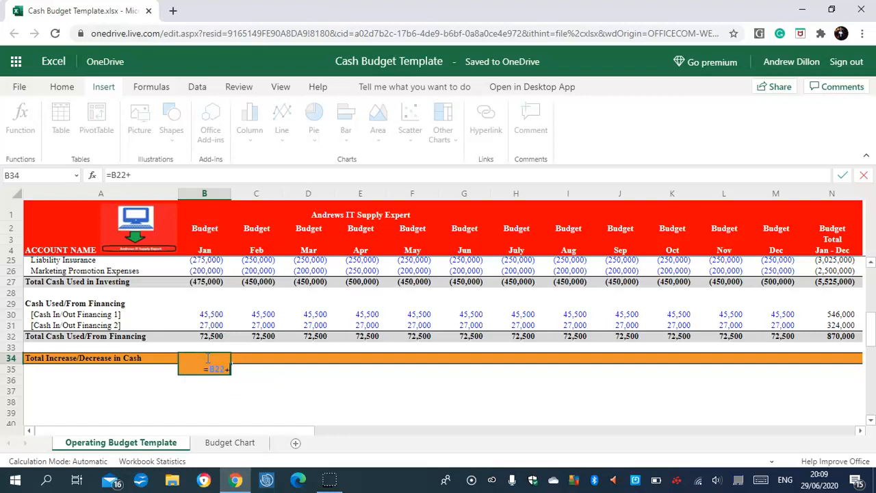
pyautogui.write('B27')
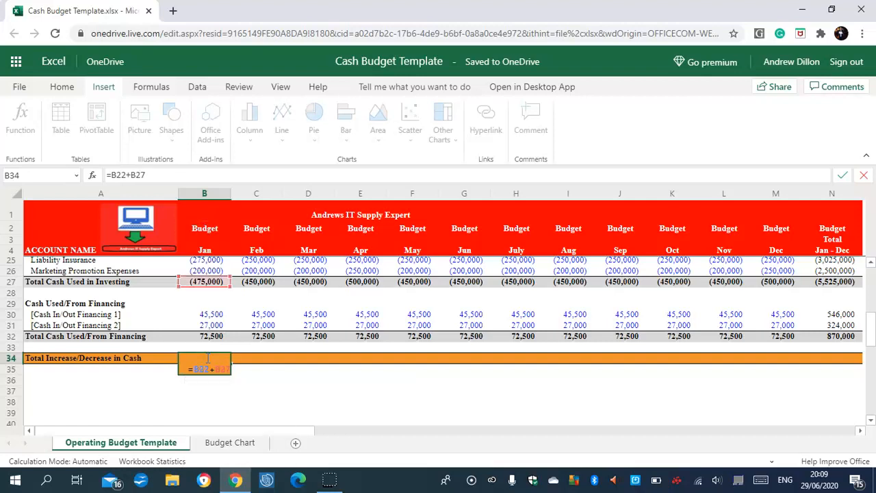
pyautogui.write('+B32')
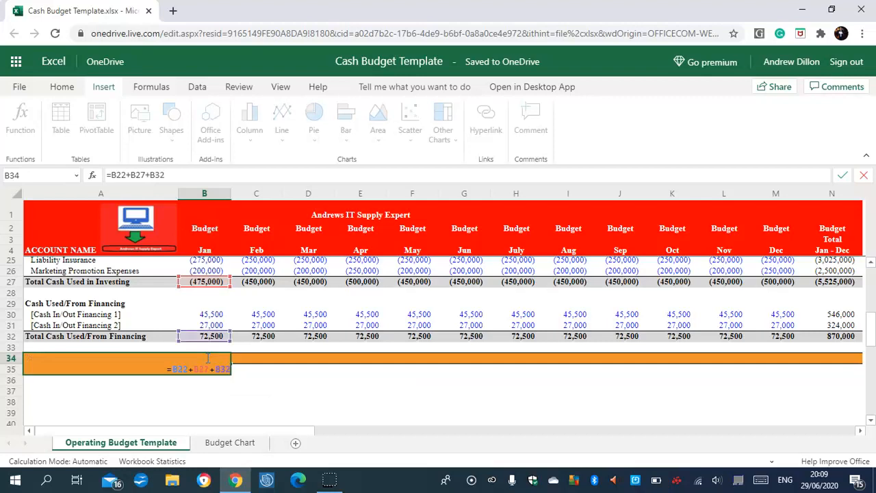
pyautogui.moveTo(872, 330)
pyautogui.mouseDown()
pyautogui.moveTo(872, 282)
pyautogui.moveTo(872, 314)
pyautogui.mouseUp()
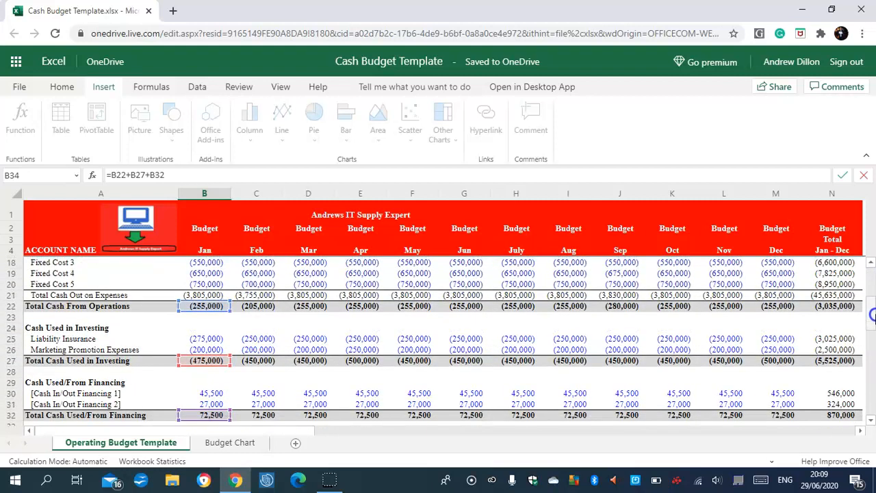
pyautogui.moveTo(873, 314); pyautogui.dragTo(873, 315)
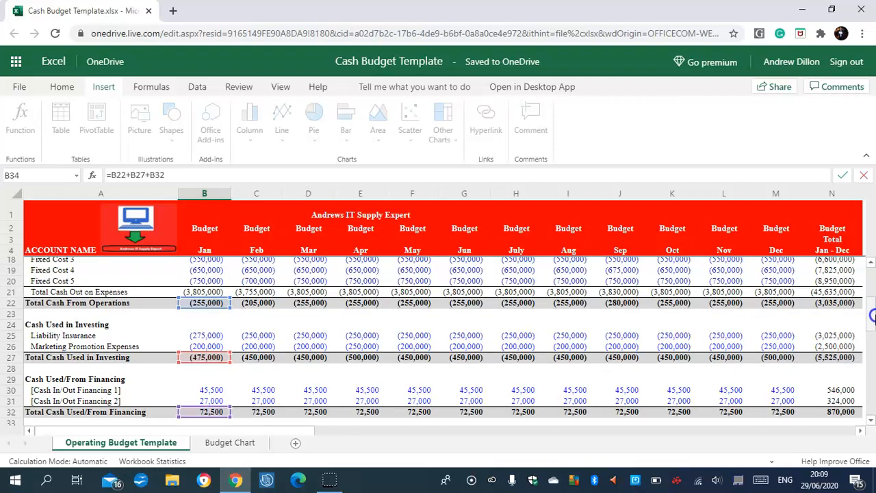
pyautogui.moveTo(873, 315); pyautogui.dragTo(872, 345)
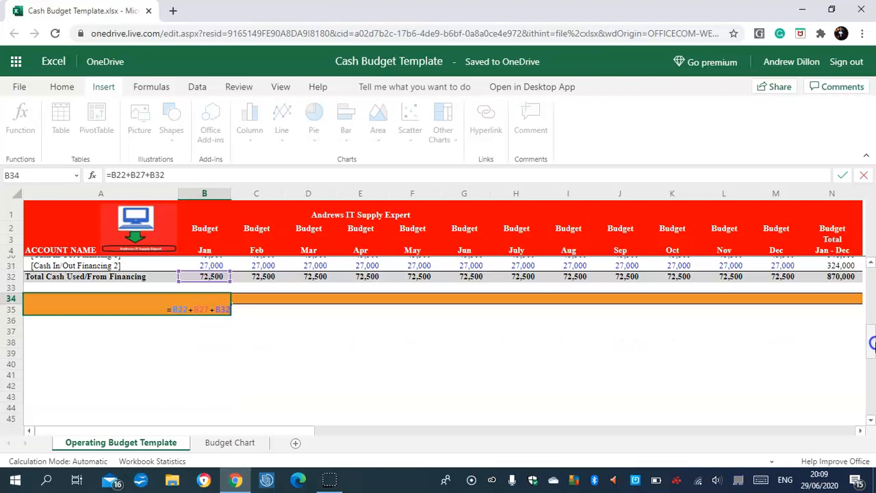
pyautogui.press('Return')
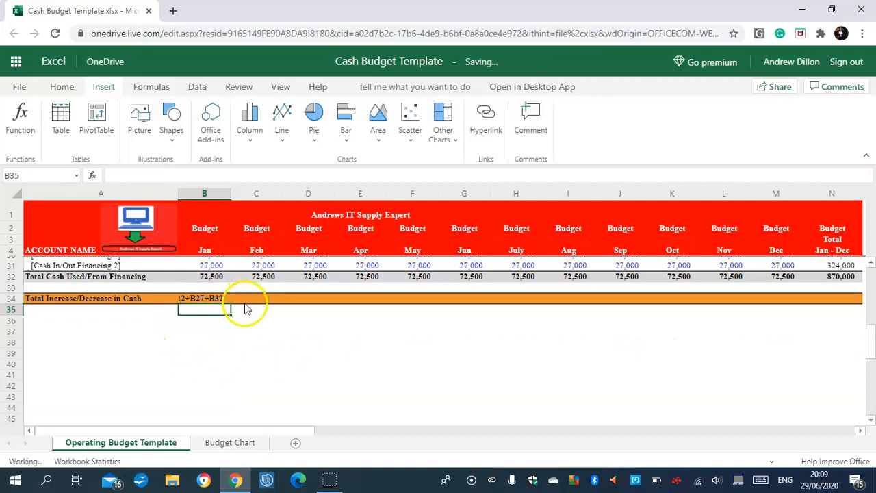
# Fill the Total Increase/Decrease in Cash formula from B34 across through N34.
pyautogui.click(219, 301)
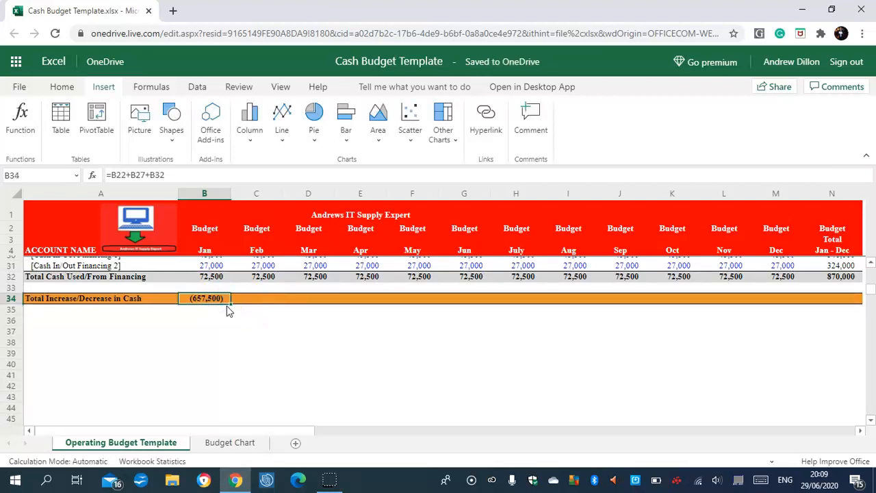
pyautogui.moveTo(228, 306); pyautogui.dragTo(818, 300)
pyautogui.click(499, 334)
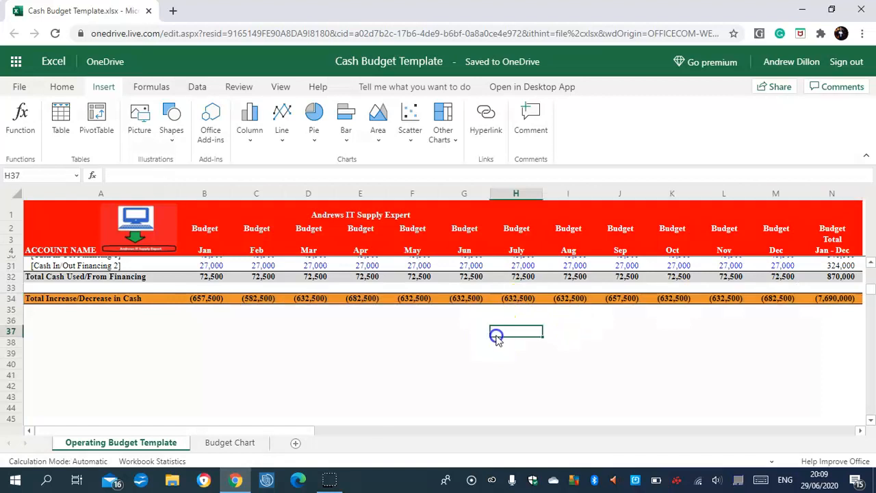
# Review the budget sheet from its top rows and compare its goods and services items with the line chart on the Budget Chart sheet.
pyautogui.click(221, 425)
pyautogui.moveTo(244, 428); pyautogui.dragTo(312, 417)
pyautogui.click(364, 375)
pyautogui.scroll(1, 872, 270)
pyautogui.moveTo(872, 270); pyautogui.dragTo(874, 237)
pyautogui.moveTo(205, 431); pyautogui.dragTo(59, 416)
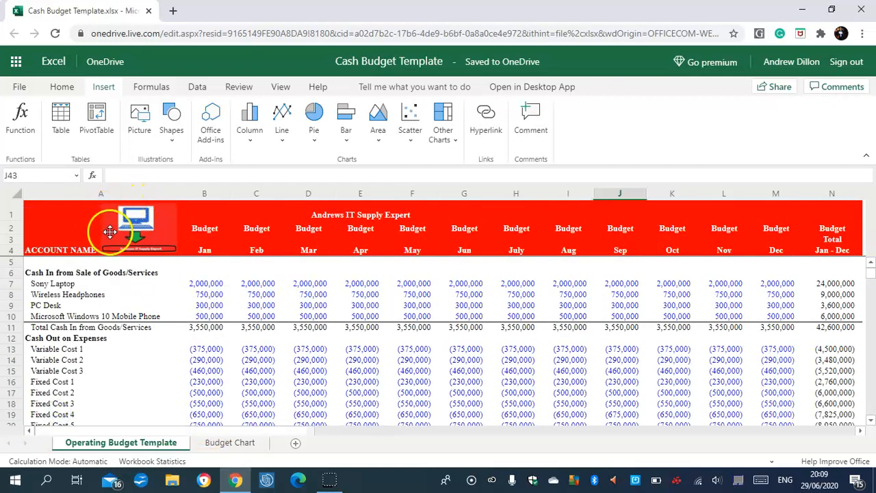
pyautogui.click(238, 444)
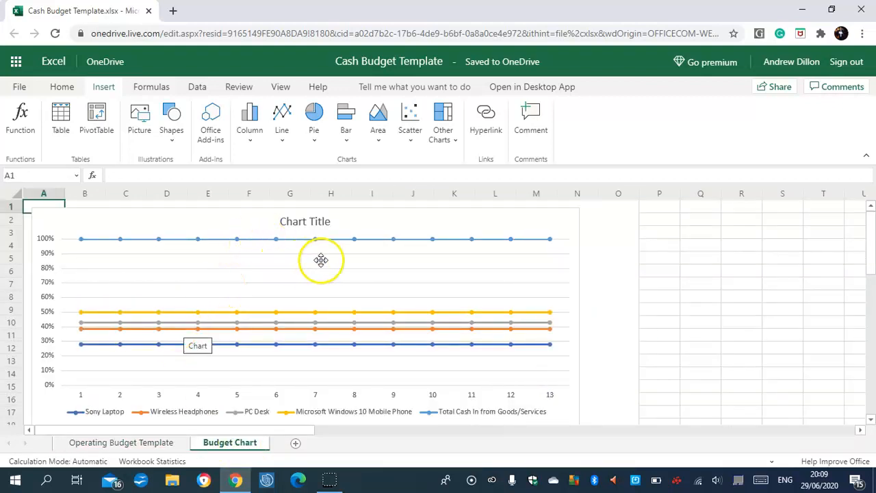
pyautogui.scroll(-1, 869, 250)
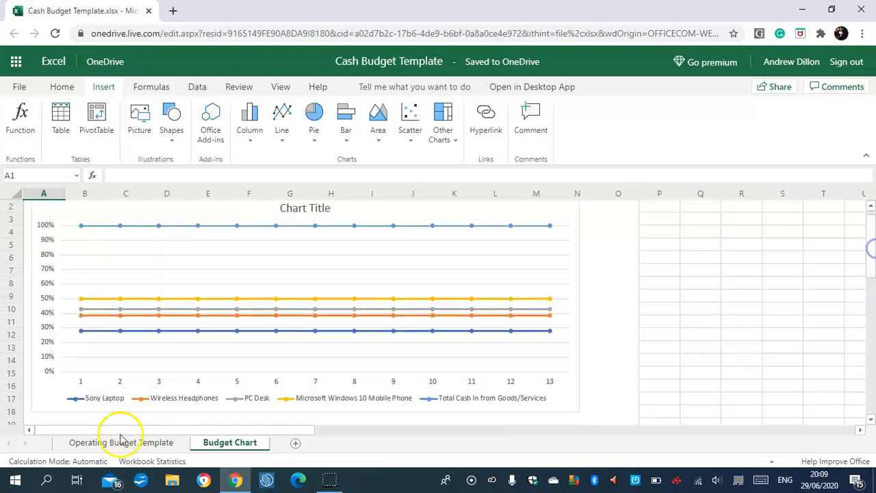
pyautogui.click(115, 445)
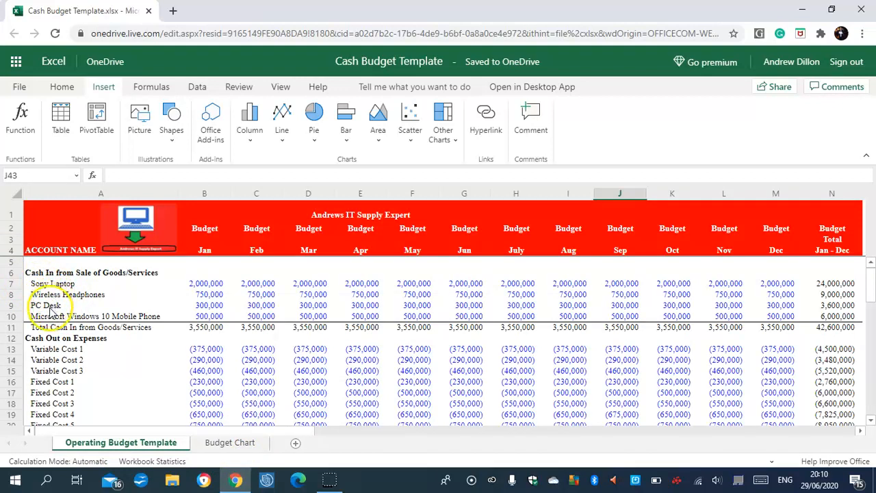
# Change the title of the line chart on the Budget Chart sheet to "Goods and Services Chart".
pyautogui.click(236, 444)
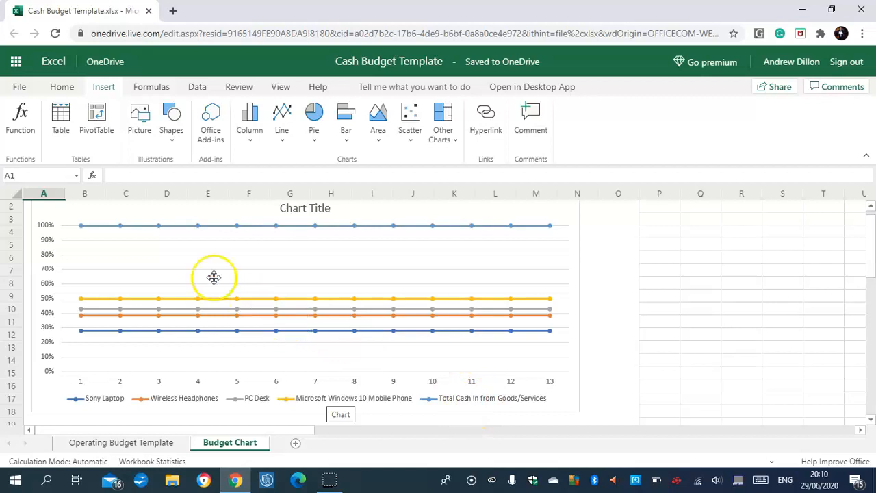
pyautogui.scroll(1, 868, 213)
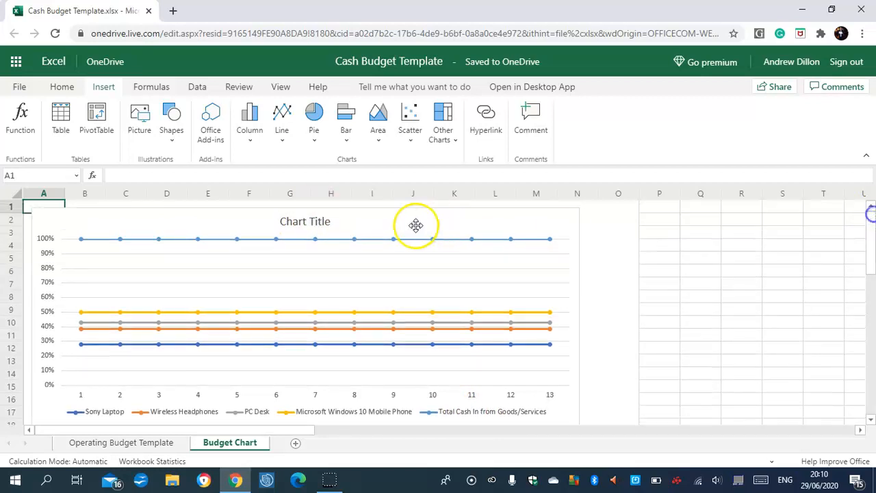
pyautogui.click(331, 231)
pyautogui.click(370, 89)
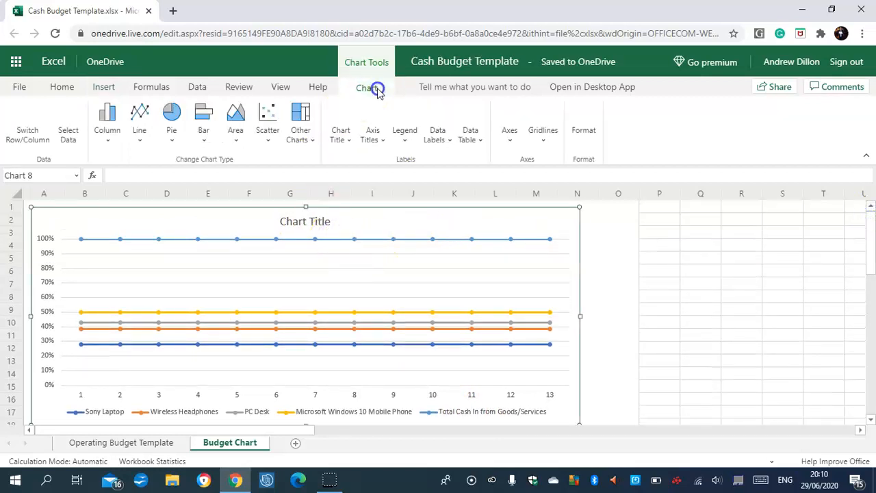
pyautogui.click(341, 126)
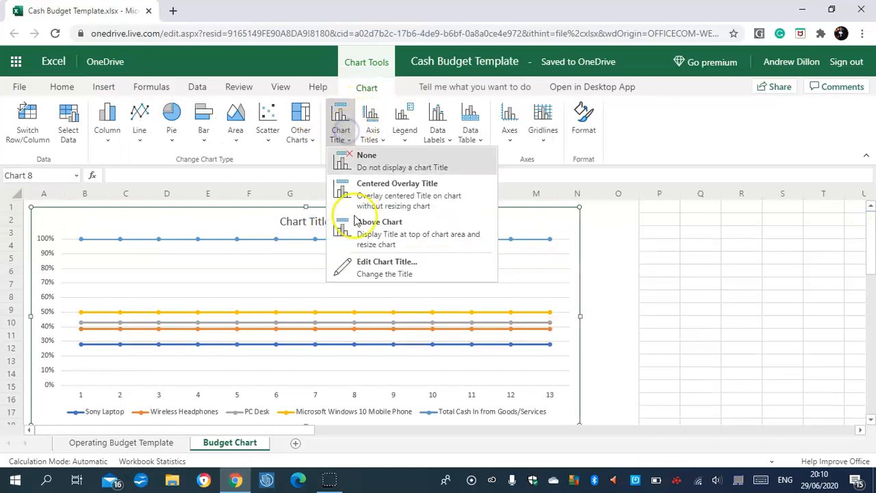
pyautogui.click(361, 264)
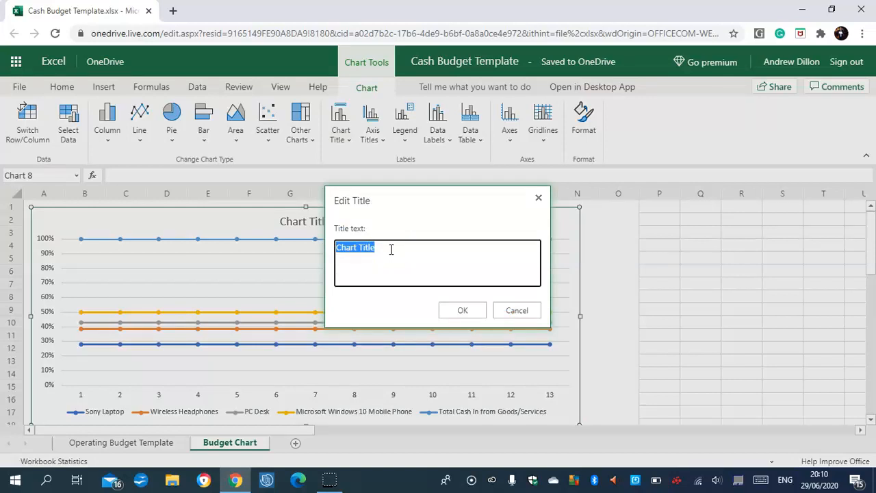
pyautogui.write('Goods and Service')
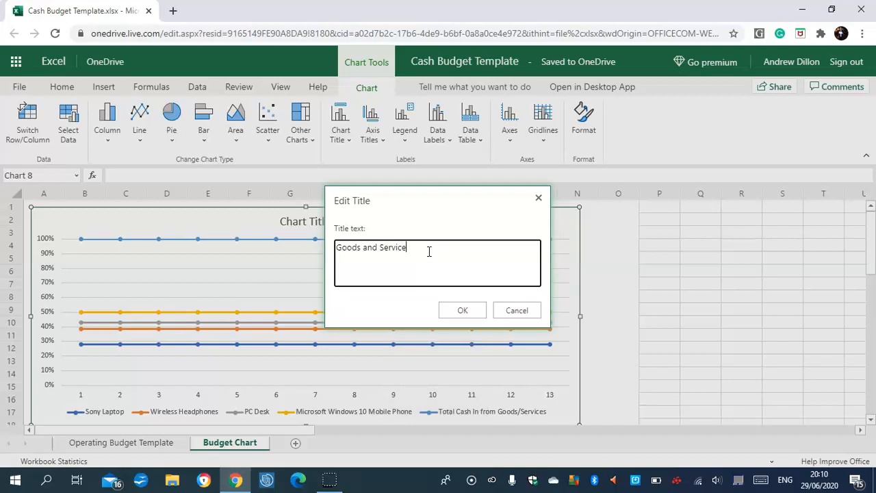
pyautogui.write('Chart')
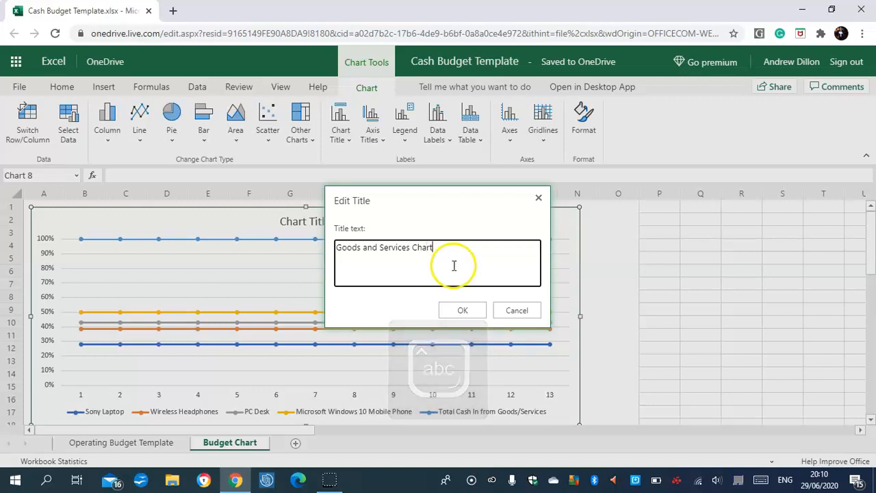
pyautogui.click(456, 311)
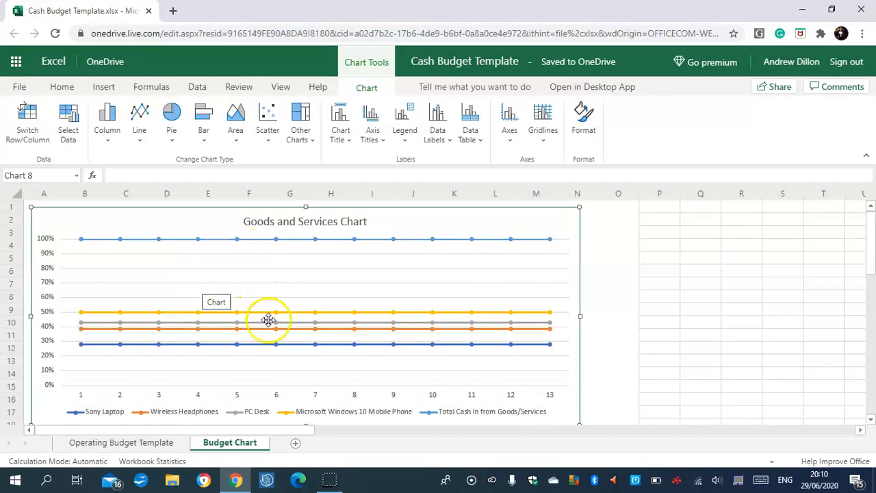
# Hide the cell gridlines on the Budget Chart sheet.
pyautogui.moveTo(874, 257)
pyautogui.mouseDown()
pyautogui.moveTo(874, 272)
pyautogui.moveTo(875, 243)
pyautogui.mouseUp()
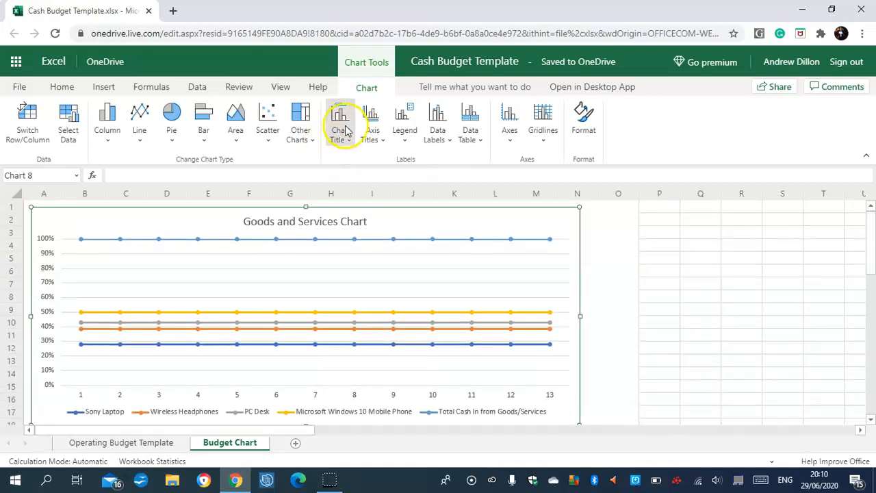
pyautogui.click(279, 89)
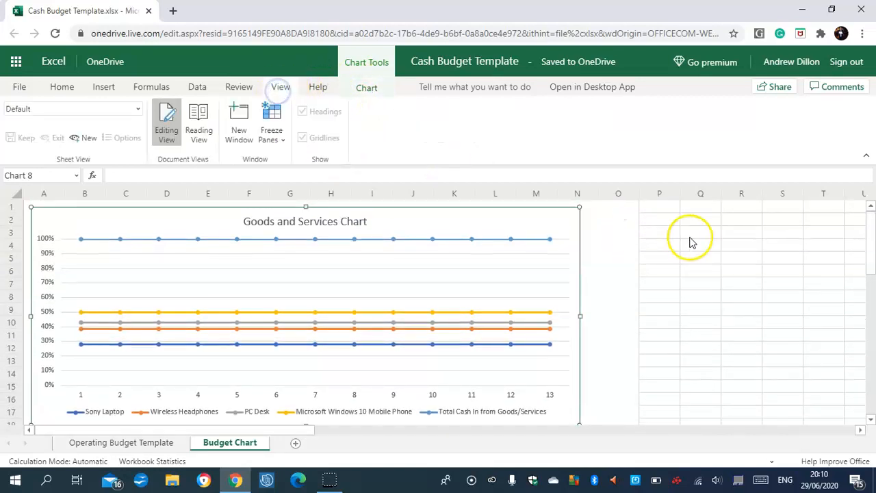
pyautogui.click(783, 283)
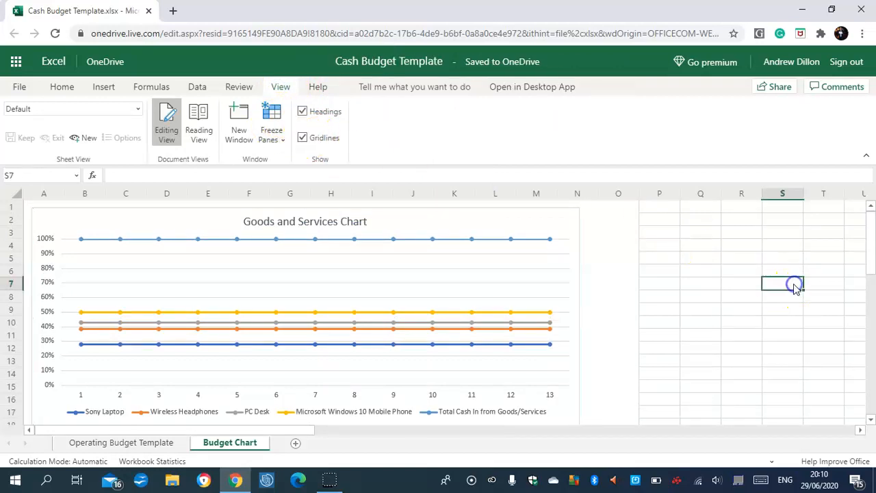
pyautogui.click(304, 138)
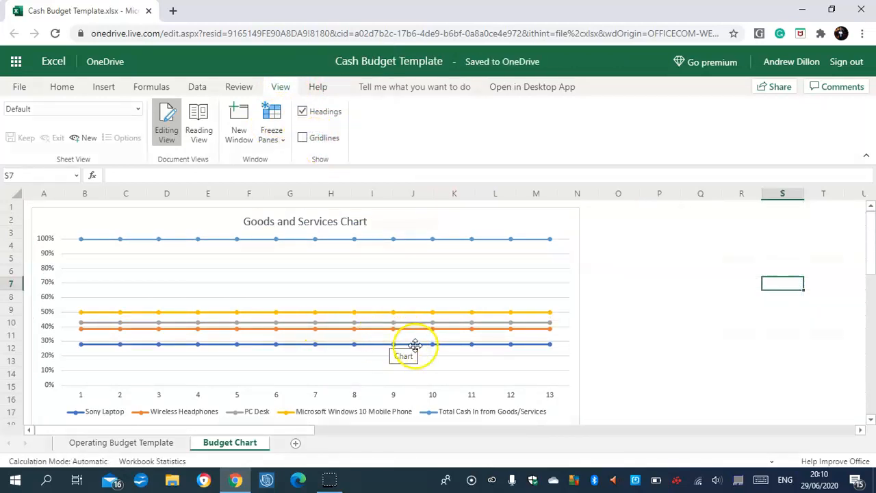
pyautogui.click(463, 303)
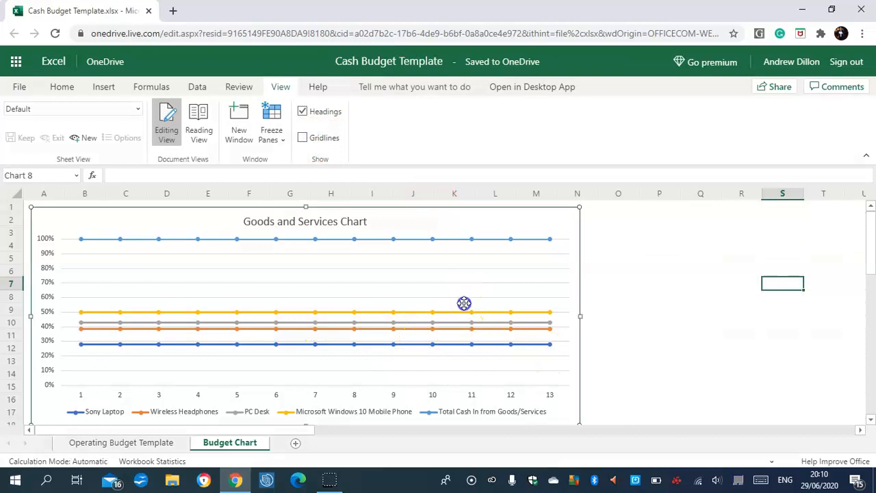
# Review the Operating Budget Template sheet from the Sony Laptop row down to Total Increase/Decrease in Cash.
pyautogui.click(129, 442)
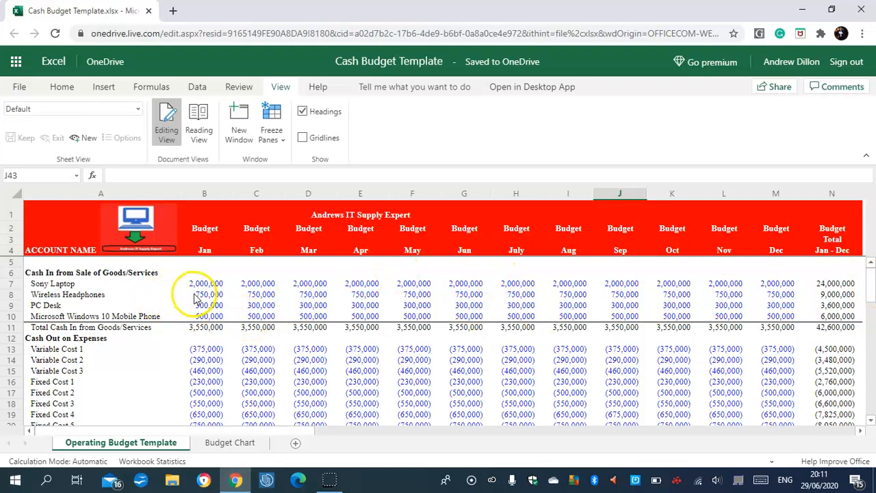
pyautogui.click(224, 283)
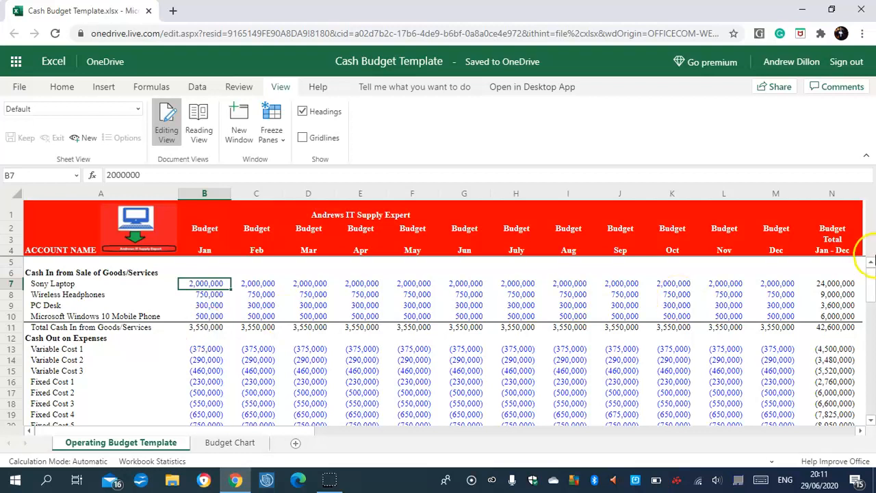
pyautogui.moveTo(871, 274); pyautogui.dragTo(873, 299)
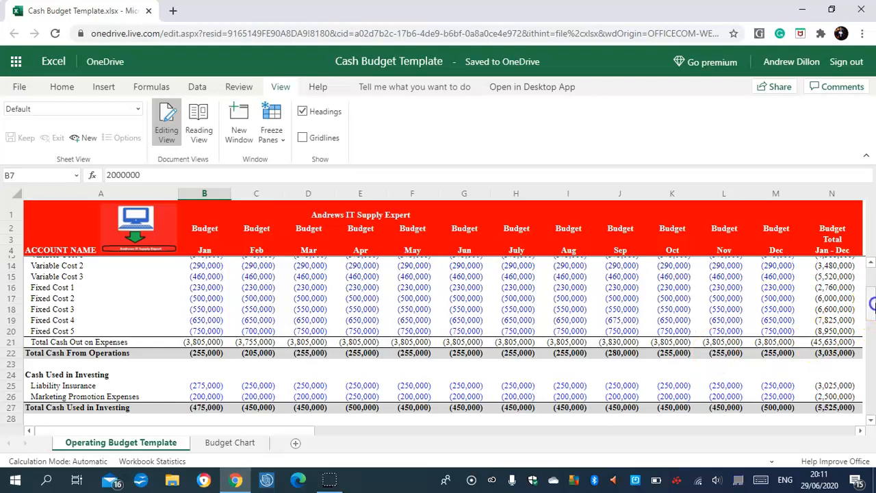
pyautogui.moveTo(865, 293); pyautogui.dragTo(871, 320)
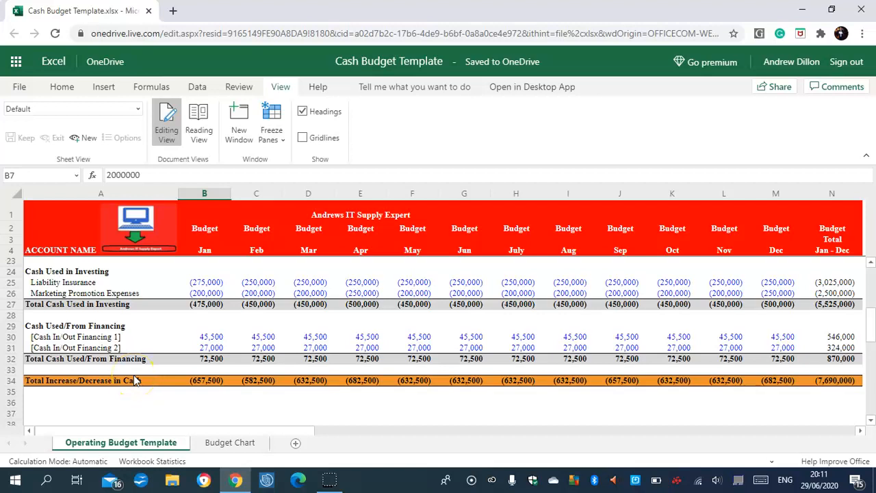
pyautogui.moveTo(871, 322); pyautogui.dragTo(871, 267)
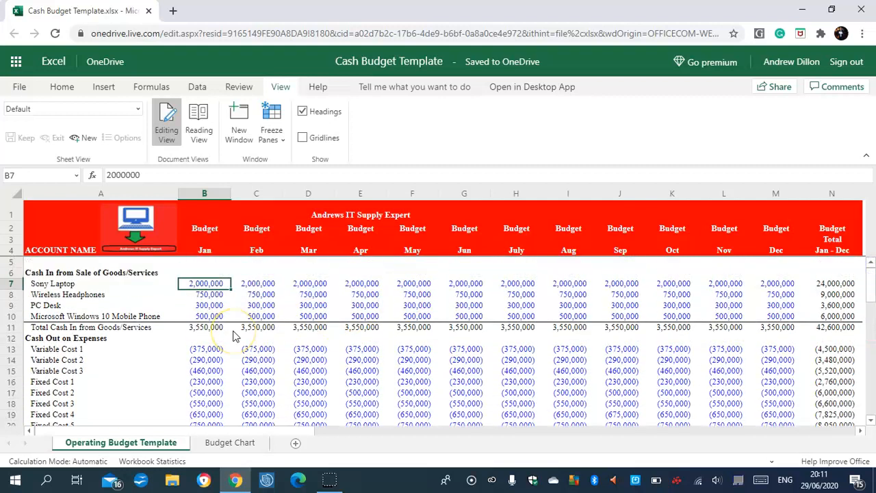